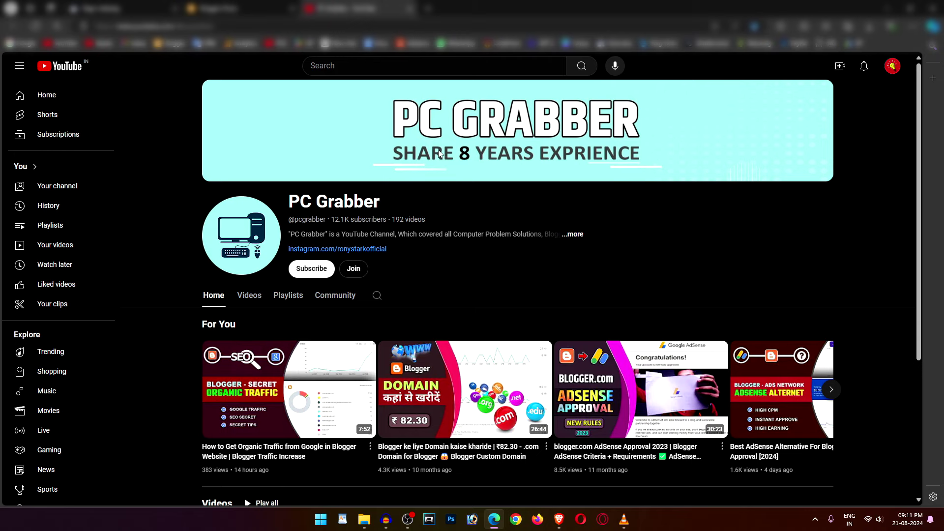
Browse the created playlists of the PC Grabber YouTube channel
click(288, 295)
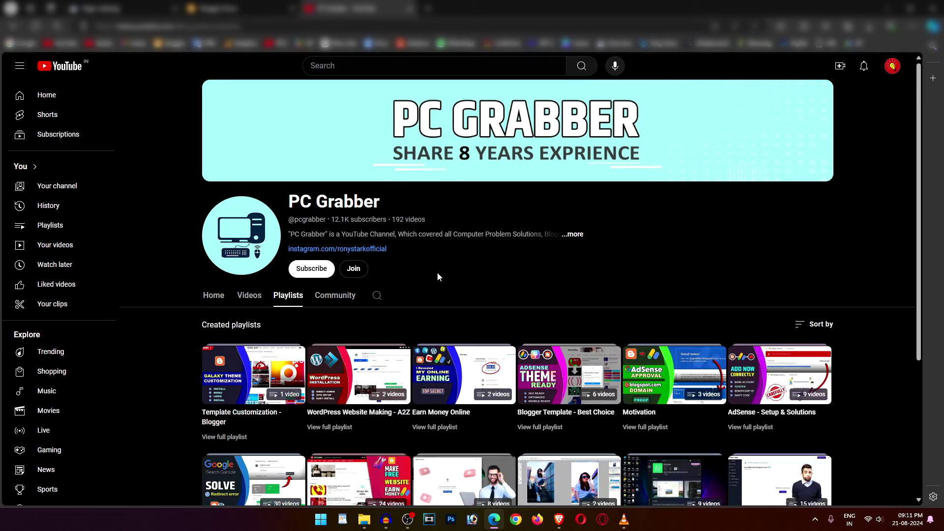
scroll(443, 278, down, 4)
scroll(554, 380, up, 2)
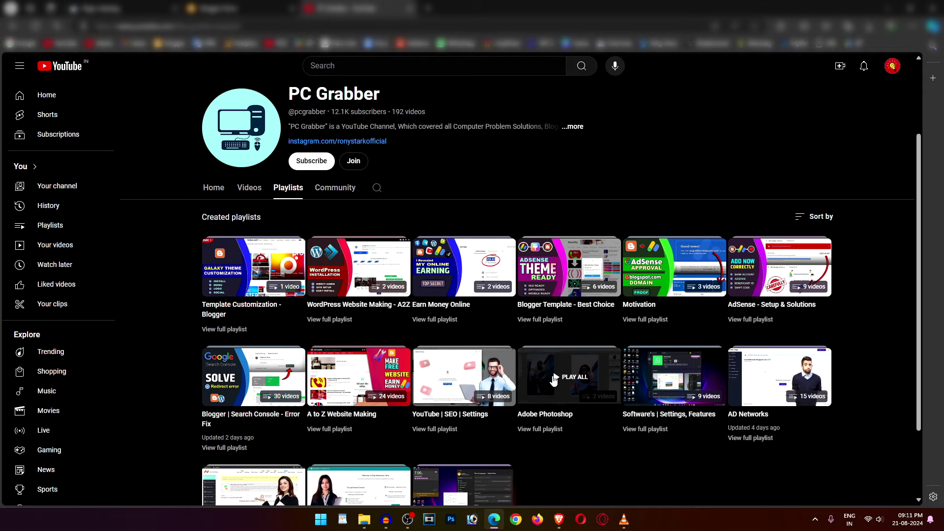
scroll(555, 380, up, 2)
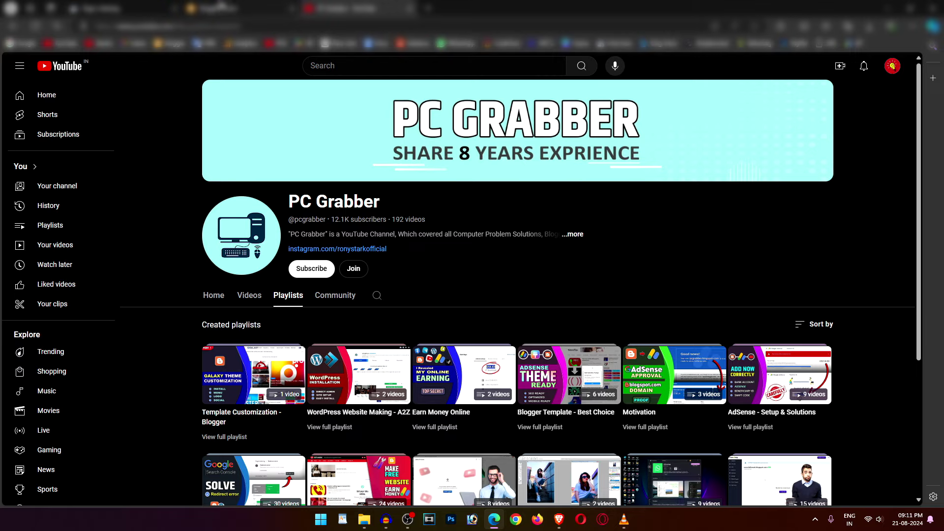
Switch to Google Search Console and review the Redirect error report for full2apk.site
click(140, 7)
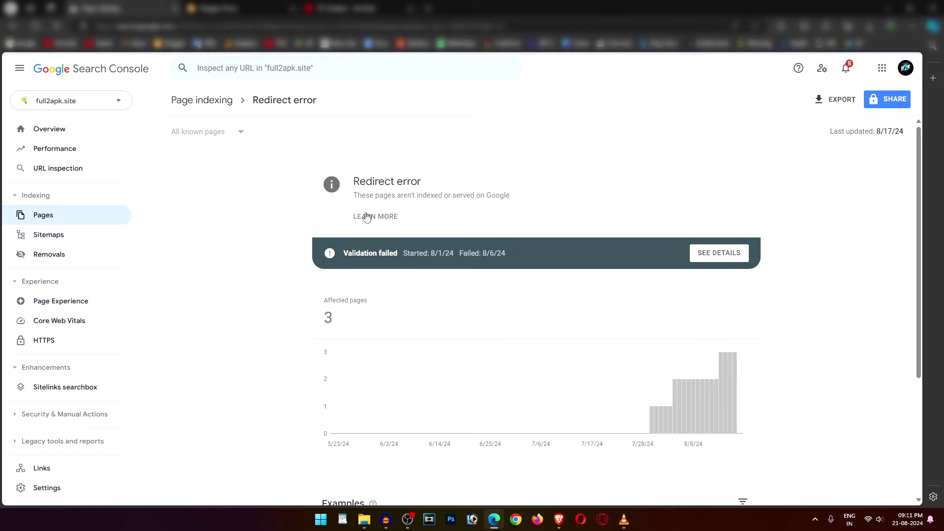
scroll(317, 236, down, 1)
scroll(298, 246, up, 1)
Switch to Blogger, open the blog's settings and review the Publishing and HTTPS sections
click(249, 7)
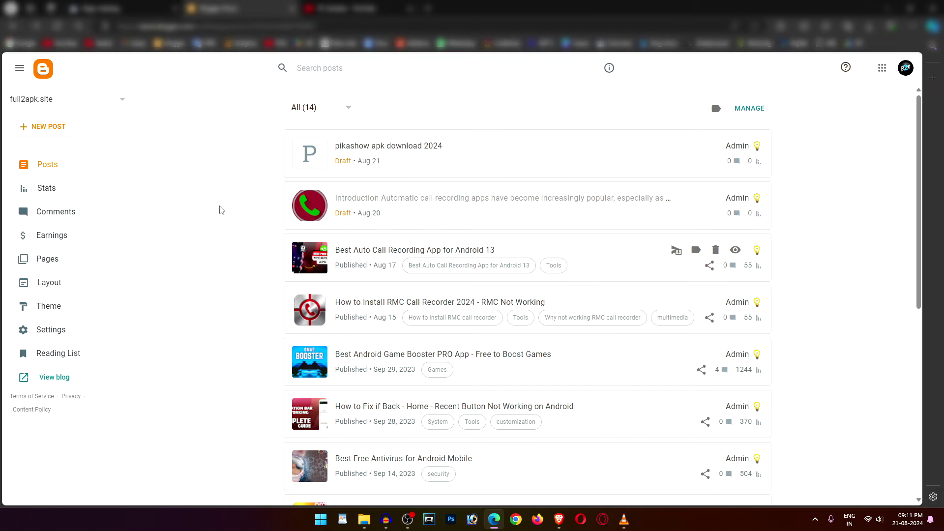
click(75, 323)
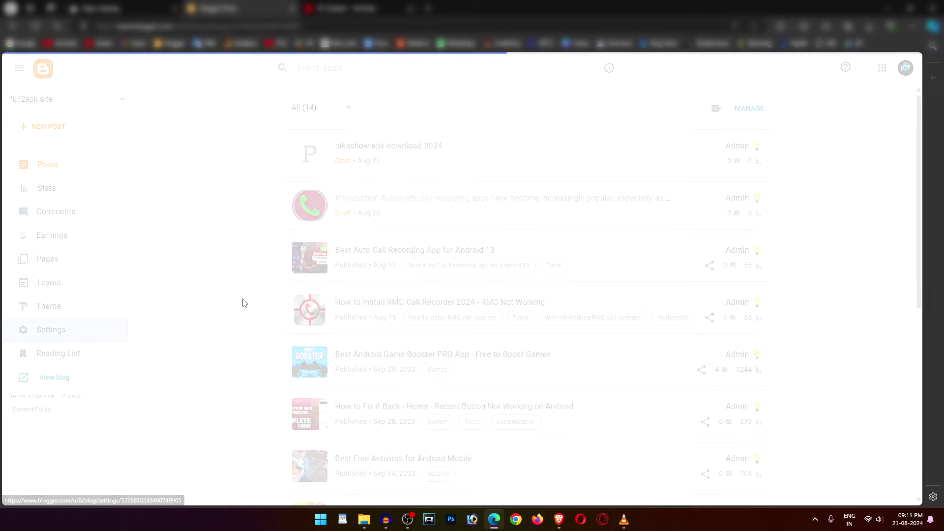
scroll(260, 305, down, 7)
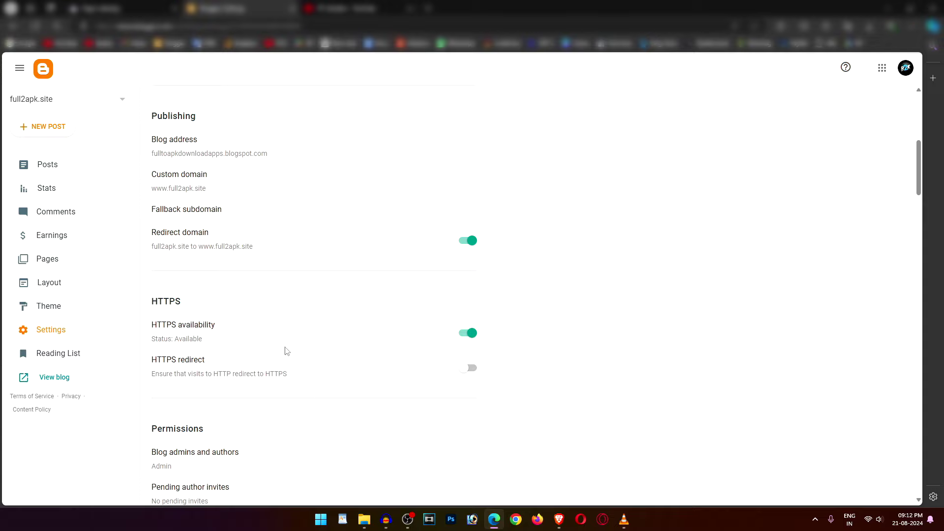
scroll(287, 350, up, 1)
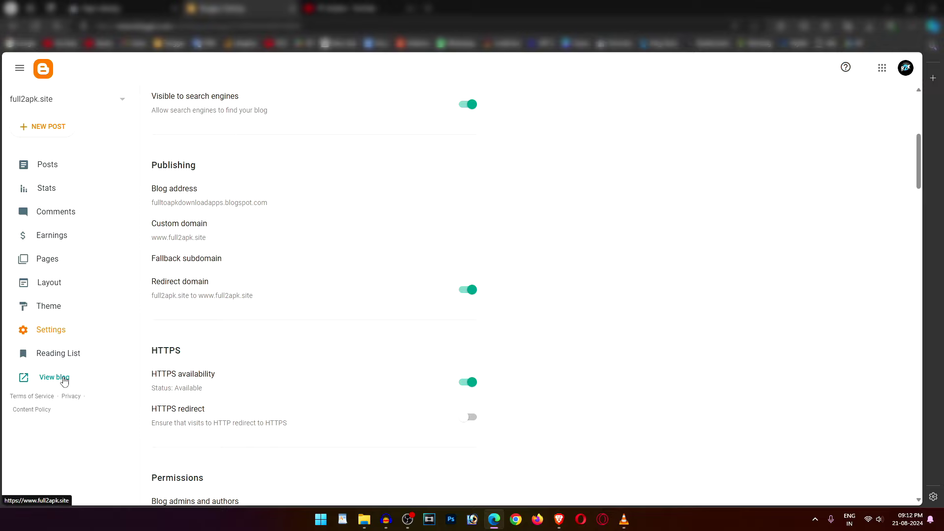
right_click(63, 380)
click(100, 315)
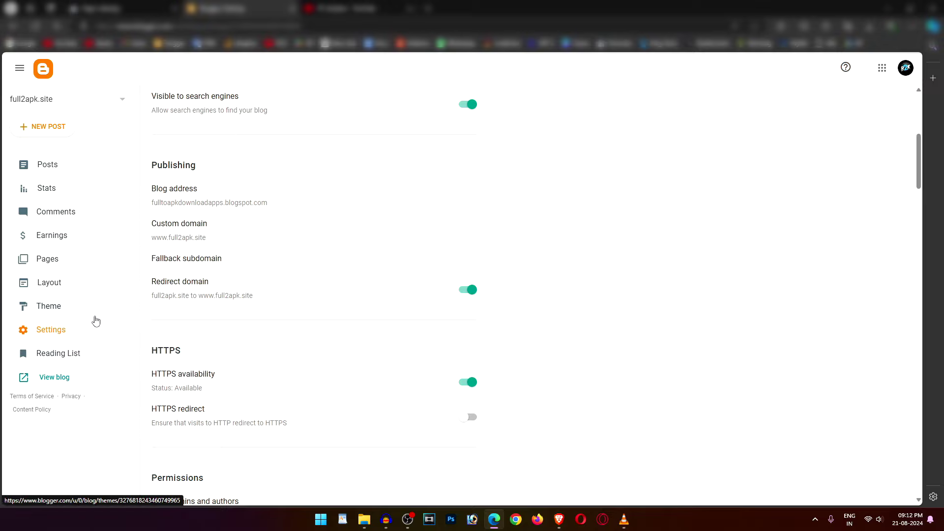
click(123, 8)
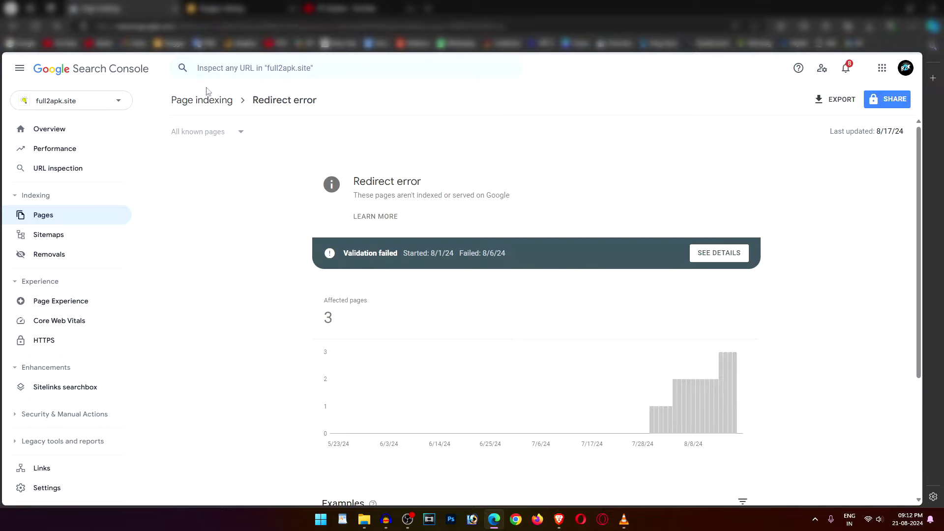
click(249, 72)
right_click(249, 73)
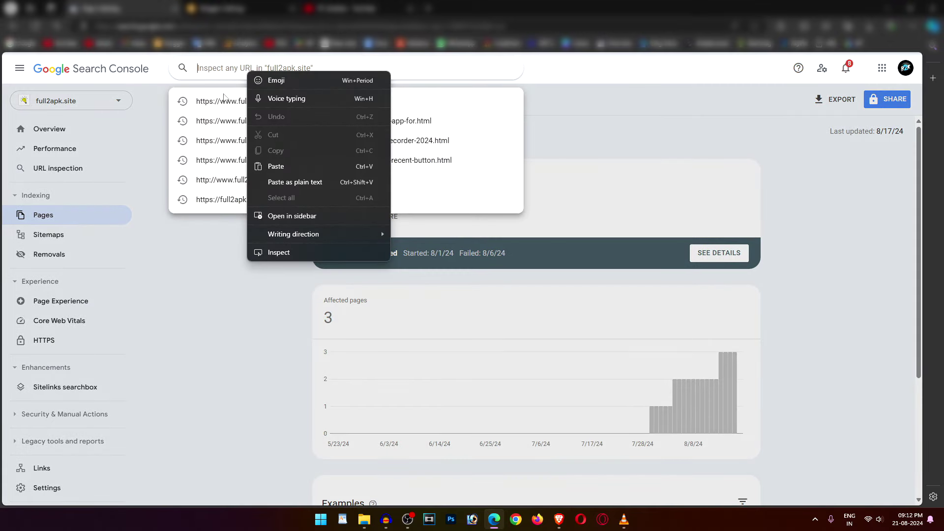
click(277, 167)
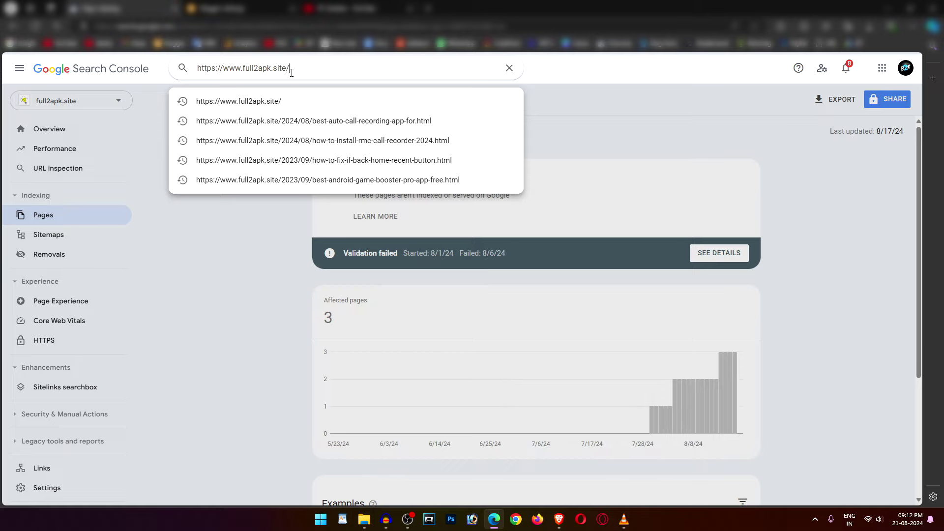
key(Return)
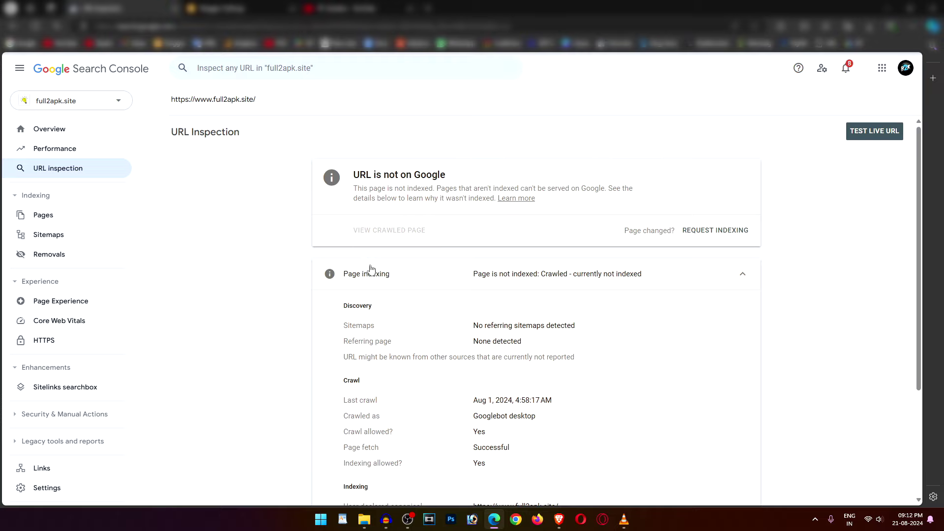
Review the home page's indexing details and run a live test of its URL
scroll(366, 270, down, 3)
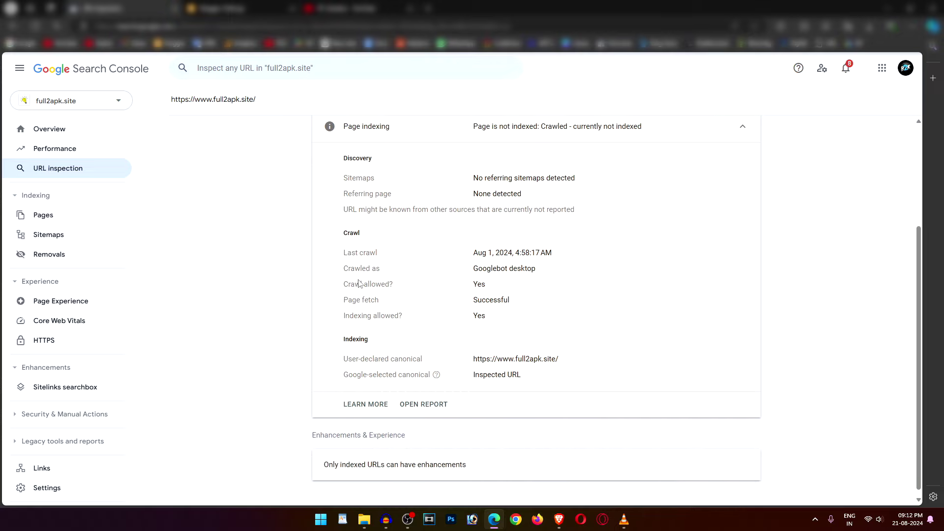
scroll(392, 254, up, 3)
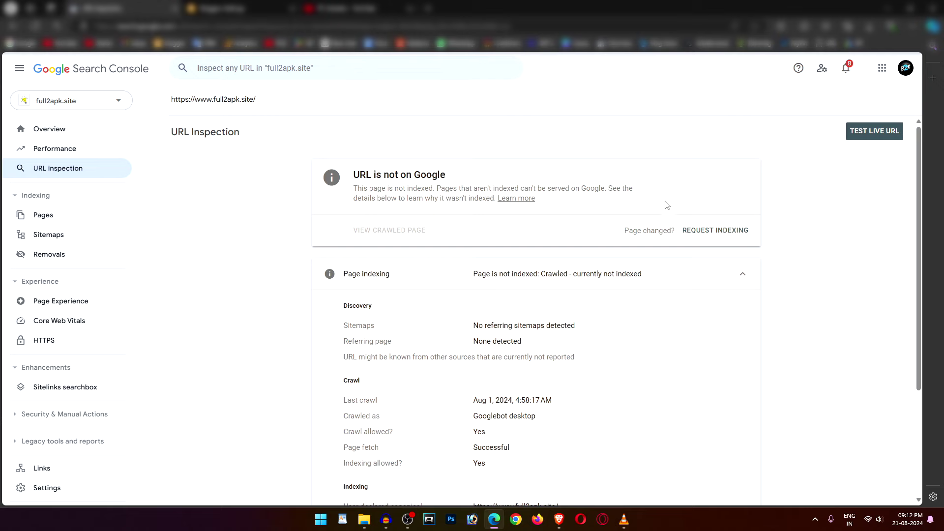
click(858, 137)
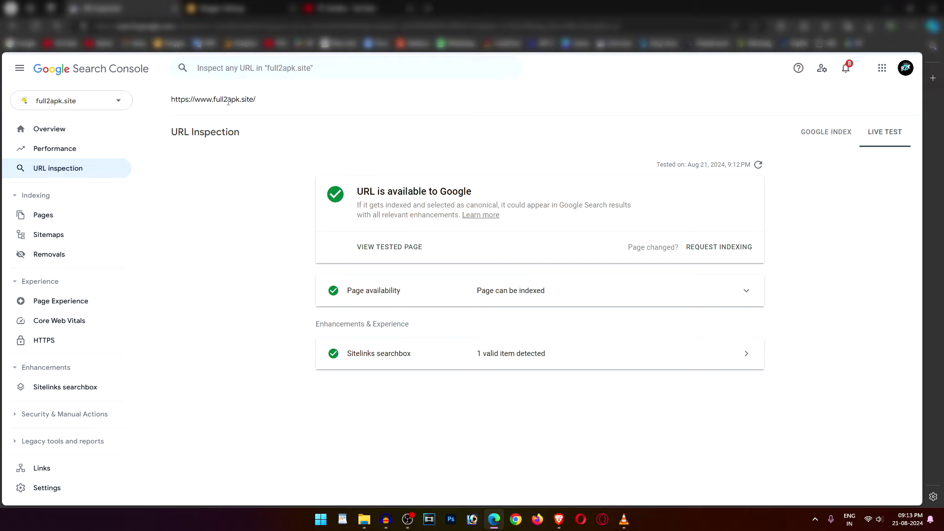
click(249, 7)
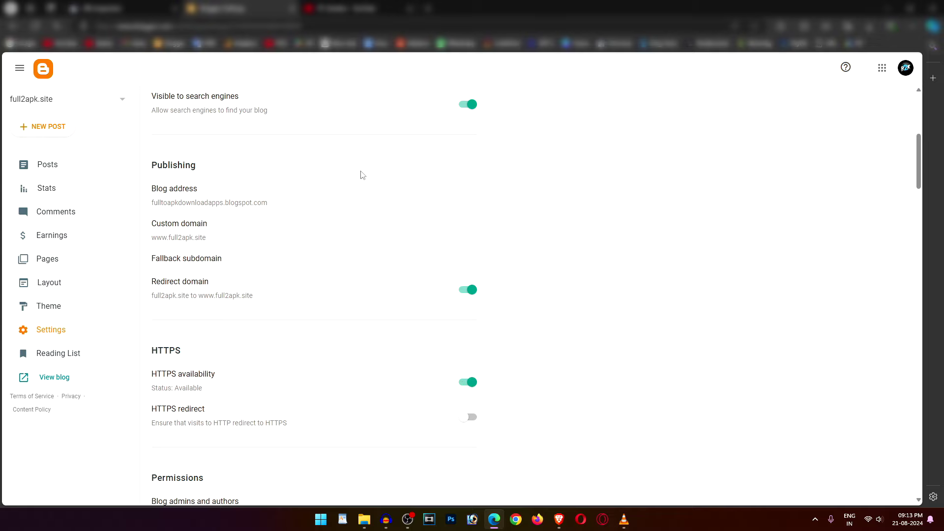
click(146, 8)
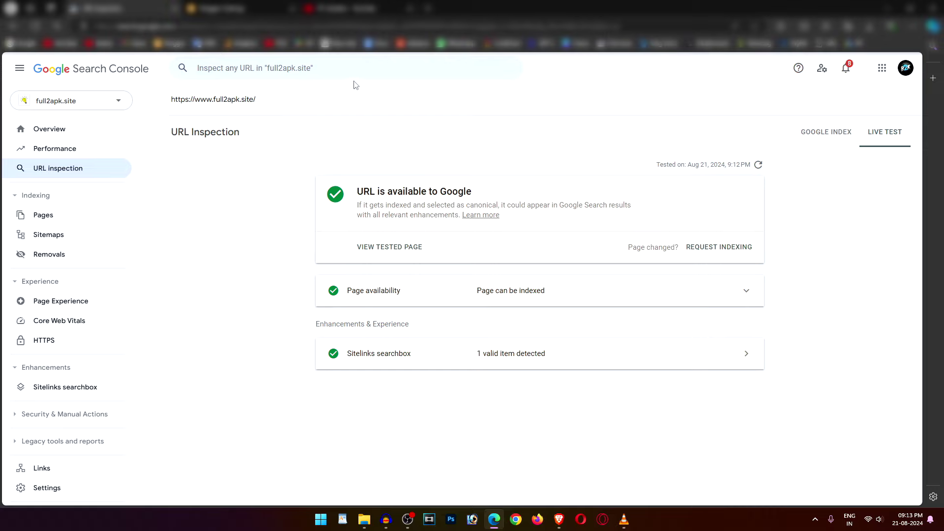
Search Google for full2apk.site in a new browser tab
key(ctrl+t)
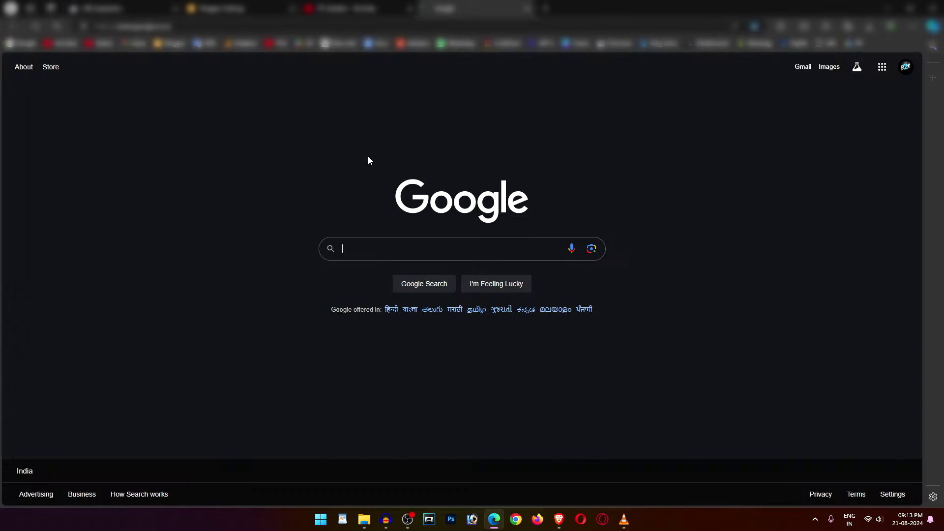
text(f)
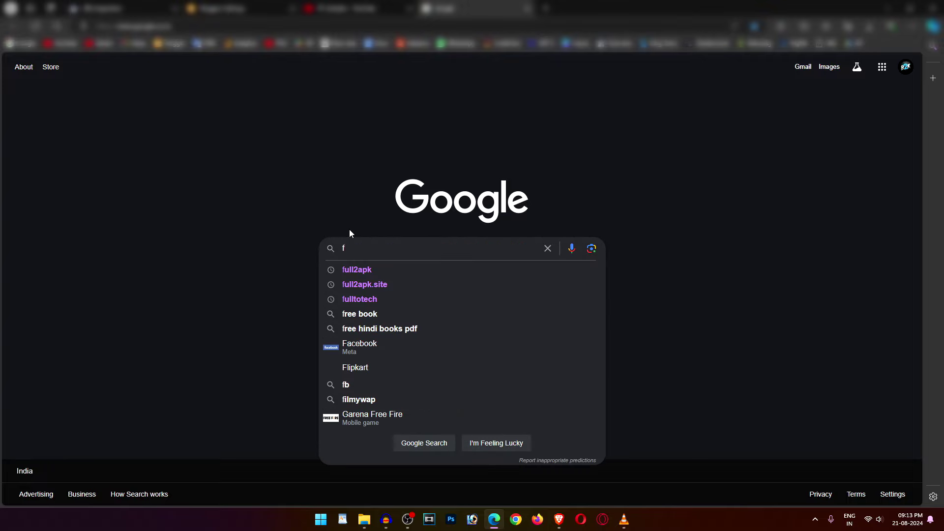
key(Down)
key(Down)
key(Return)
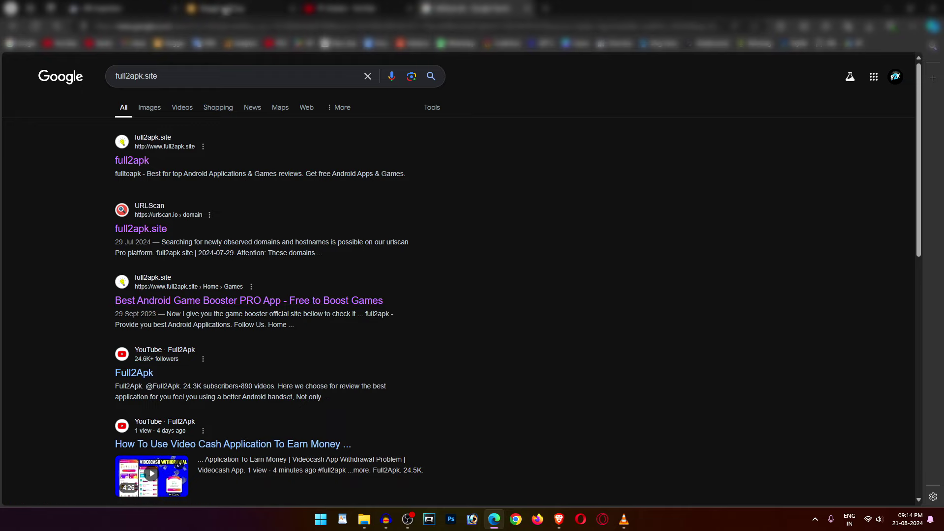
Open the Blogger post "Best Auto Call Recording App for Android 13" for editing and select its full permalink
click(220, 7)
click(91, 164)
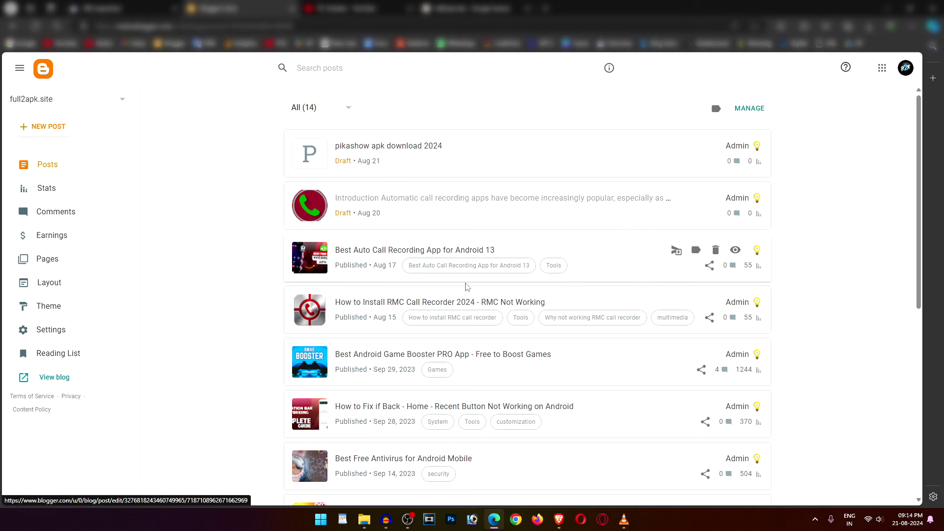
click(567, 255)
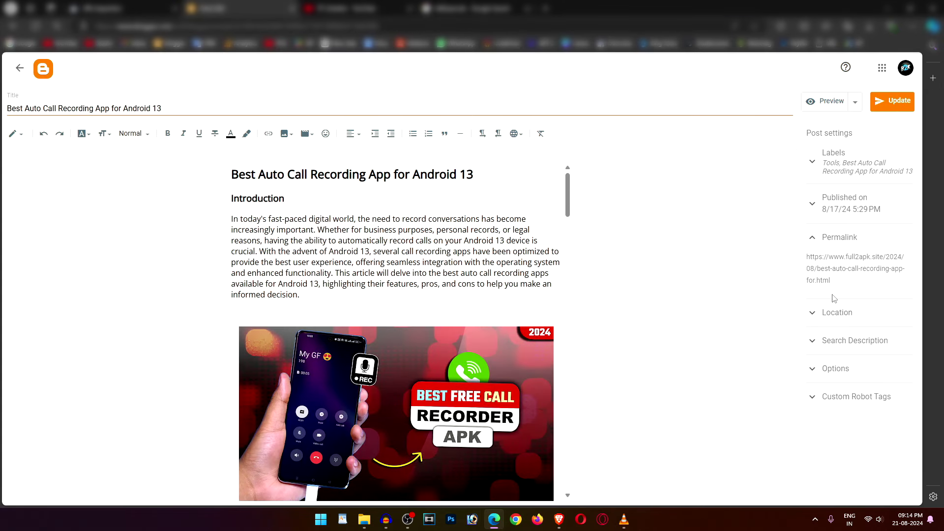
drag(807, 259, 834, 295)
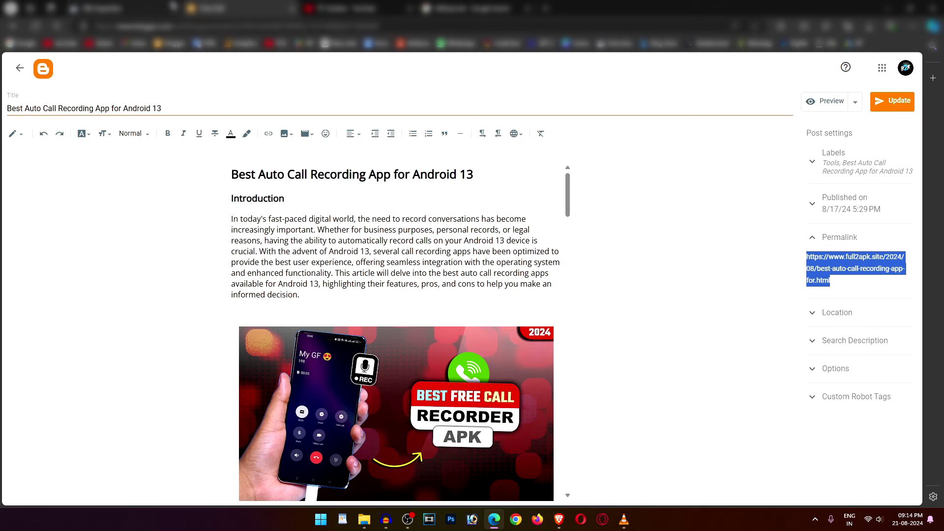
key(ctrl+shift+Tab)
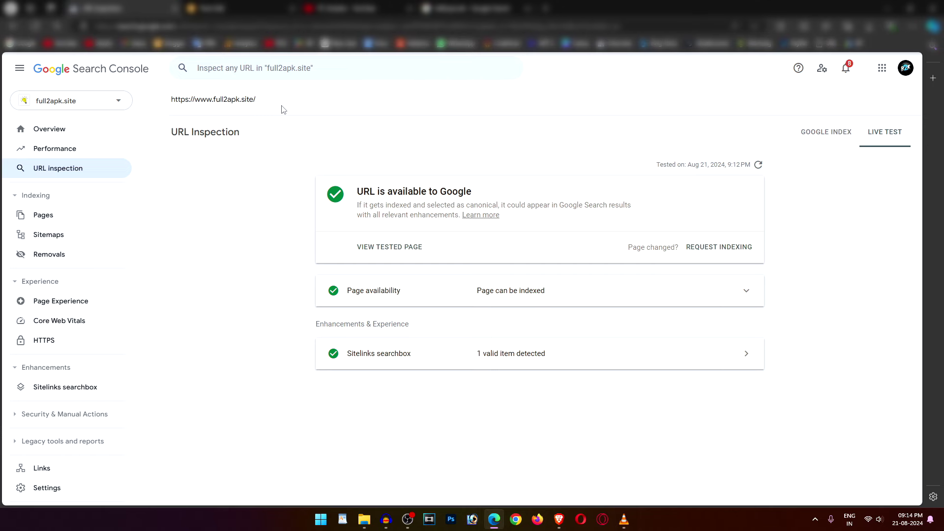
Return to the full2apk.site search results and open the full2apk home page in a new tab
key(ctrl+shift+Tab)
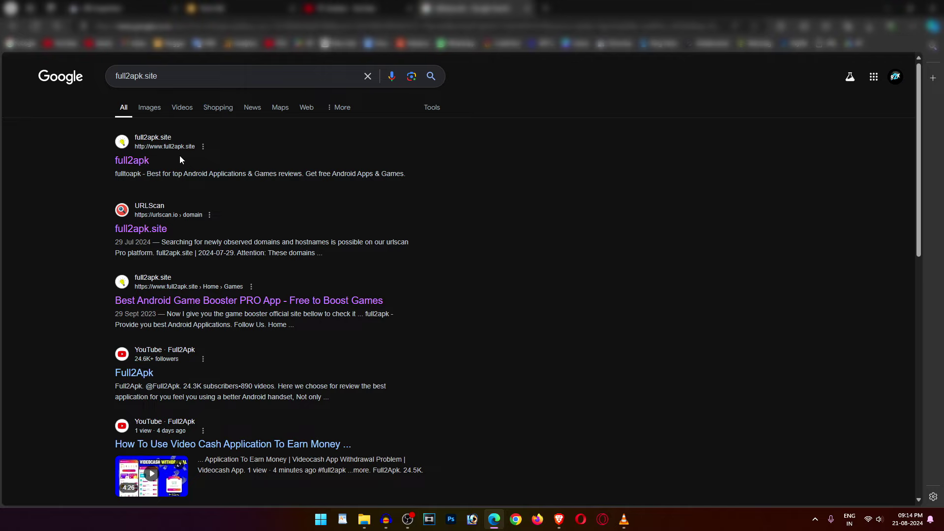
right_click(145, 164)
click(169, 171)
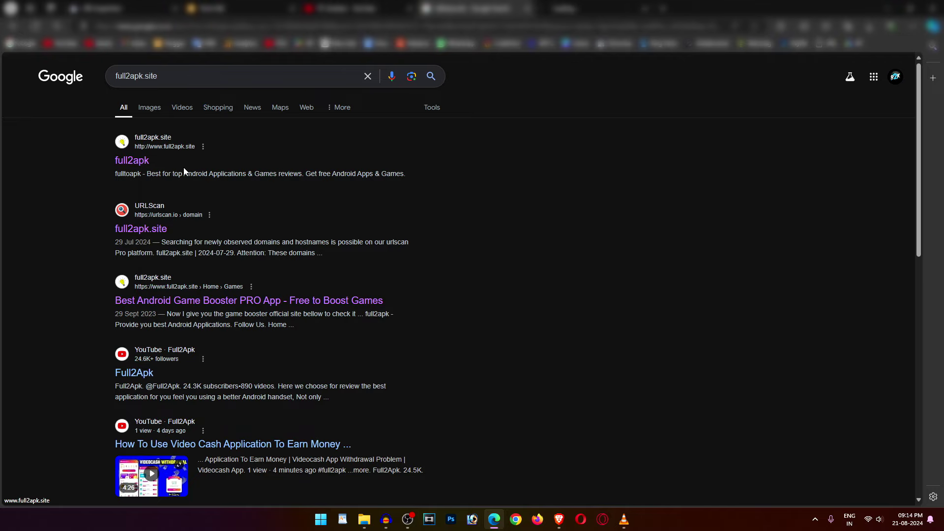
click(609, 7)
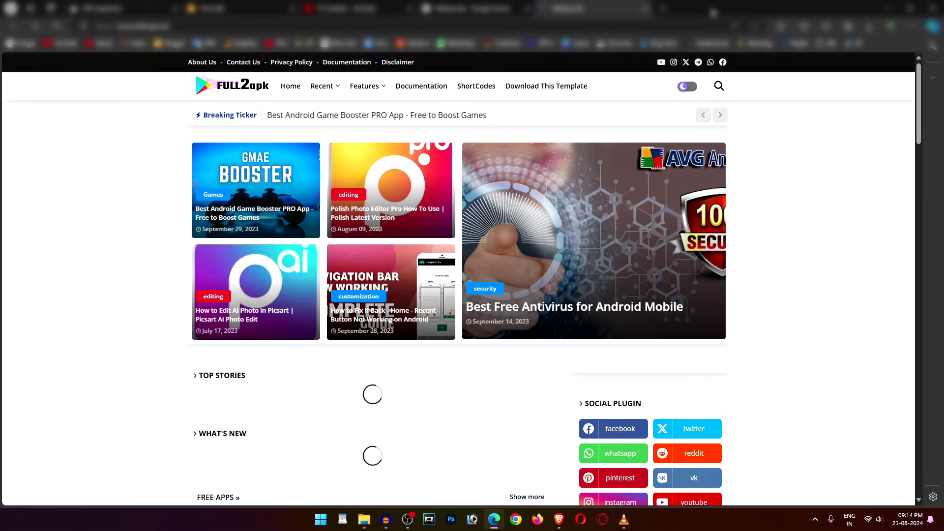
Open the Redirect error report from Search Console's page indexing reasons and try to inspect the best-auto-call-recording-app-for.html example URL
click(222, 7)
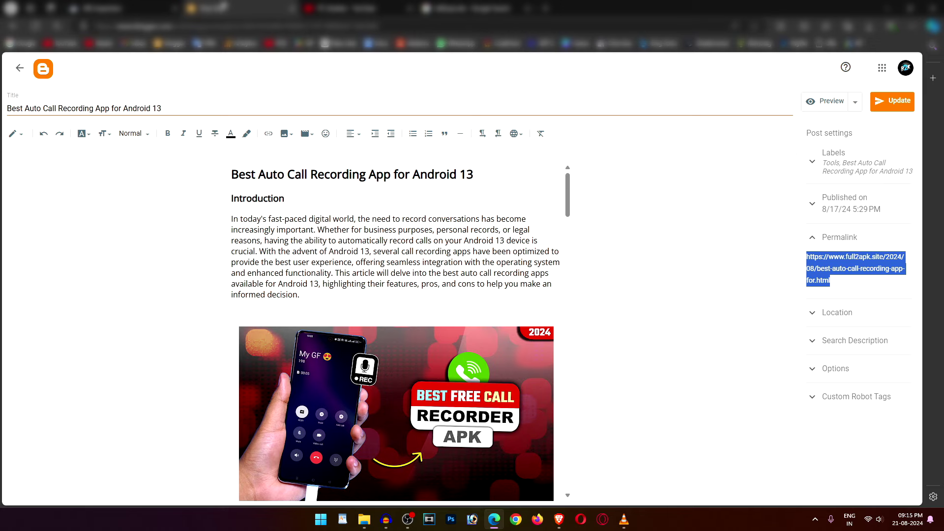
click(167, 6)
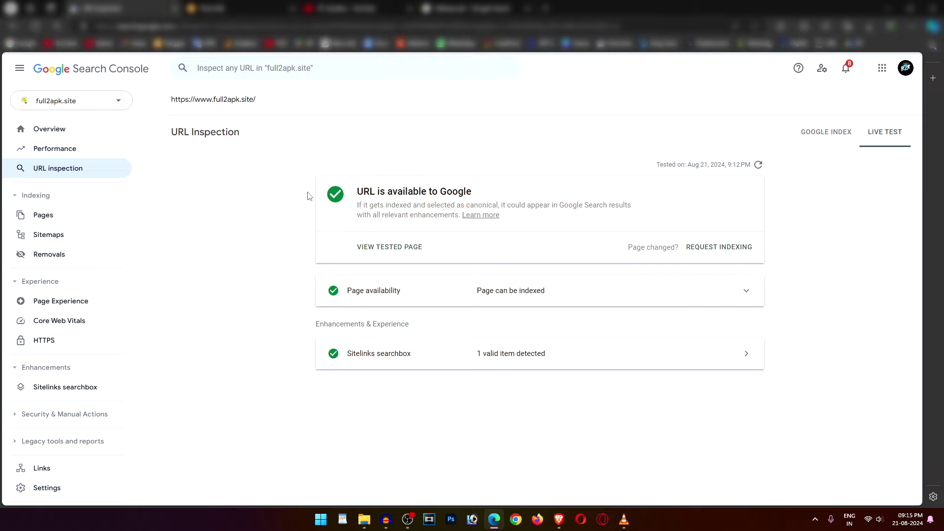
click(93, 219)
scroll(325, 359, down, 4)
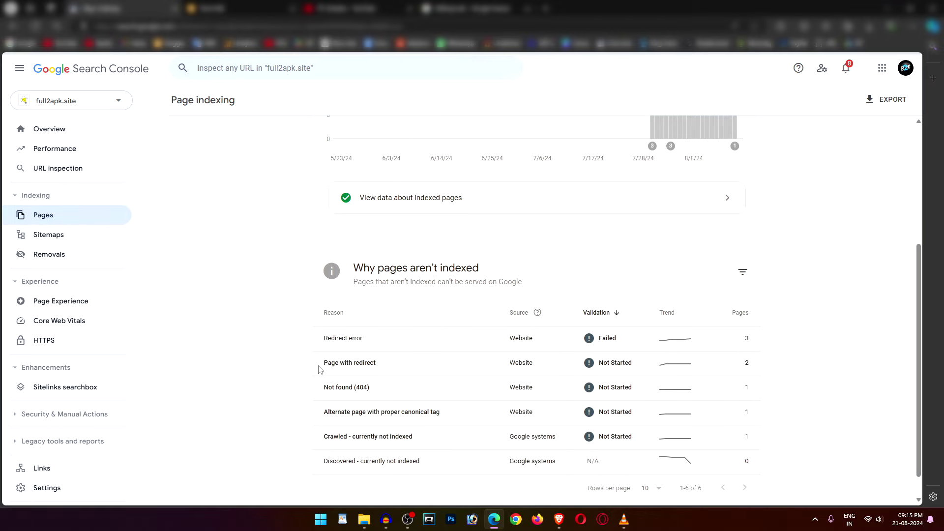
click(379, 338)
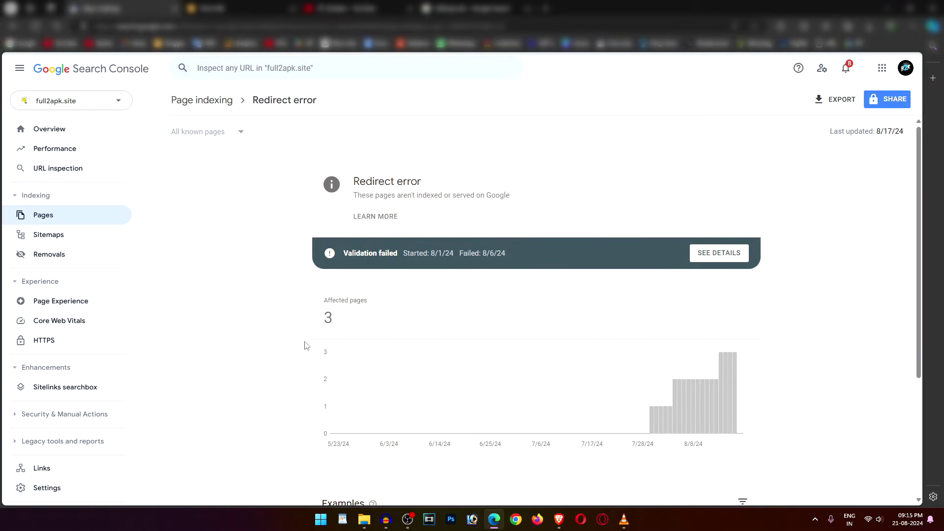
scroll(305, 346, down, 3)
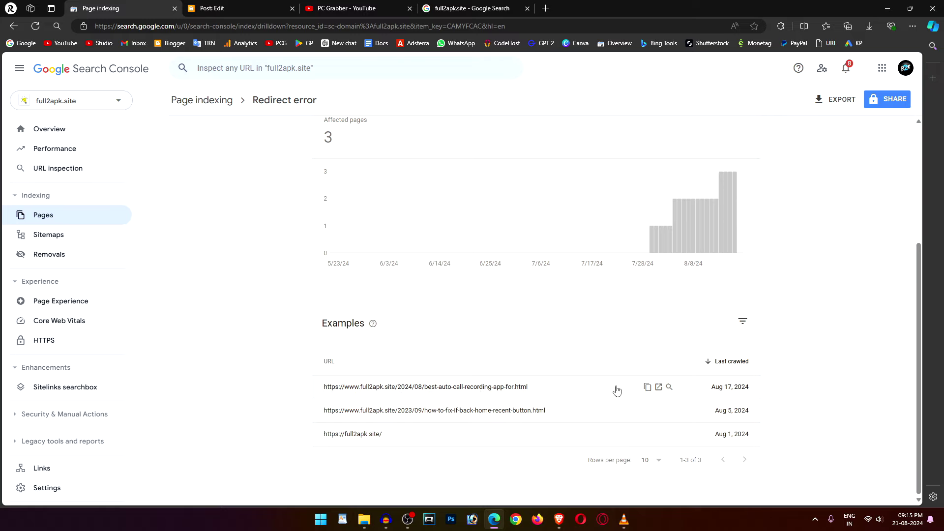
click(669, 388)
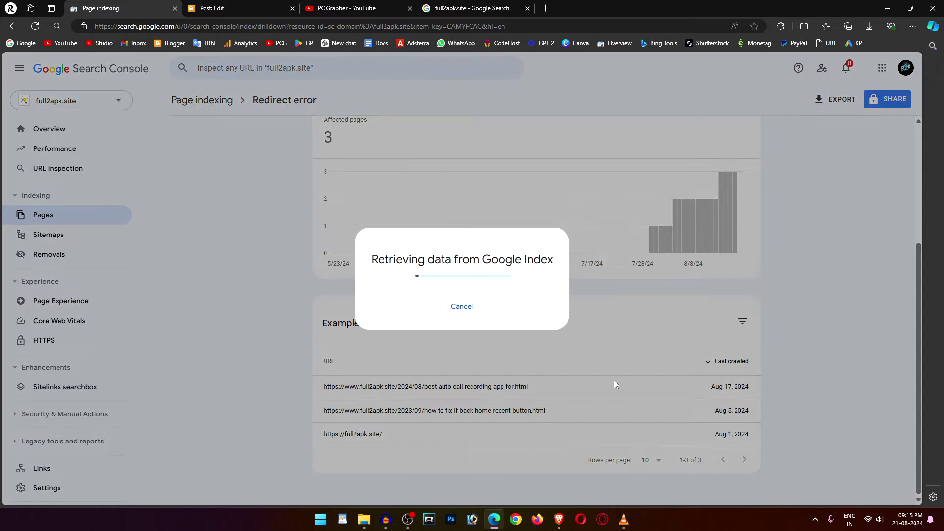
key(Escape)
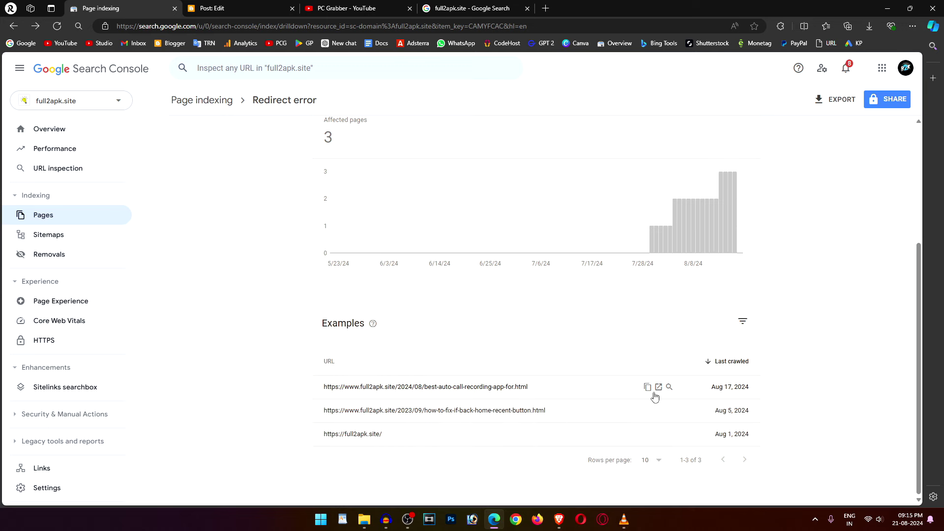
Open the best-auto-call-recording-app-for.html example URL in a new tab, select its address, and close the ad tab that pops up
click(659, 388)
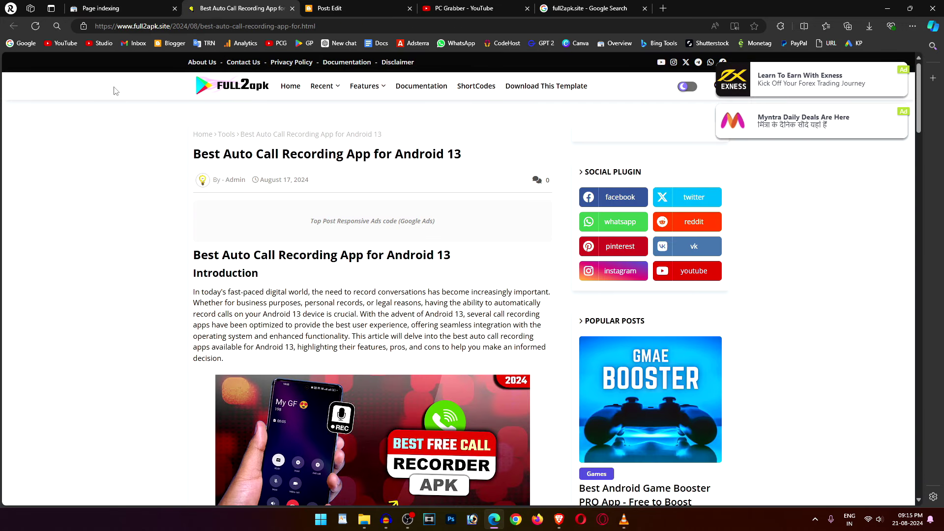
click(111, 30)
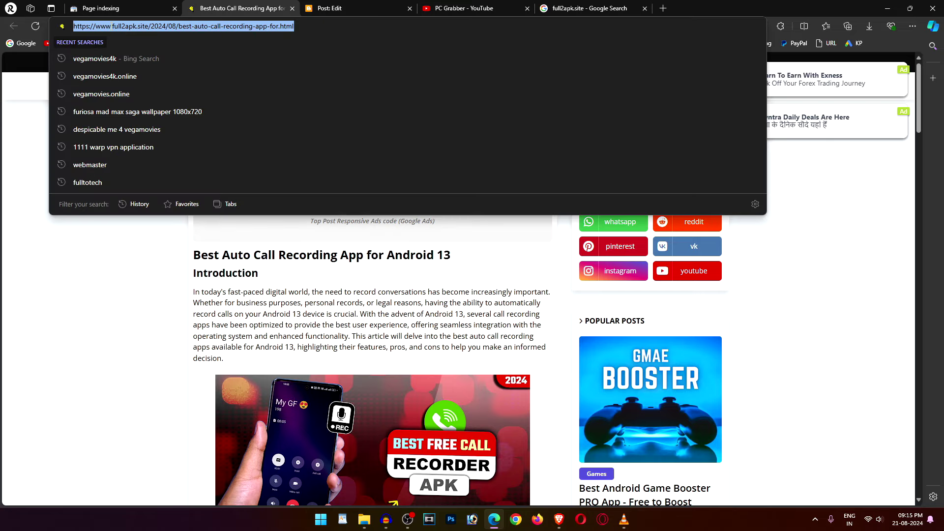
click(102, 262)
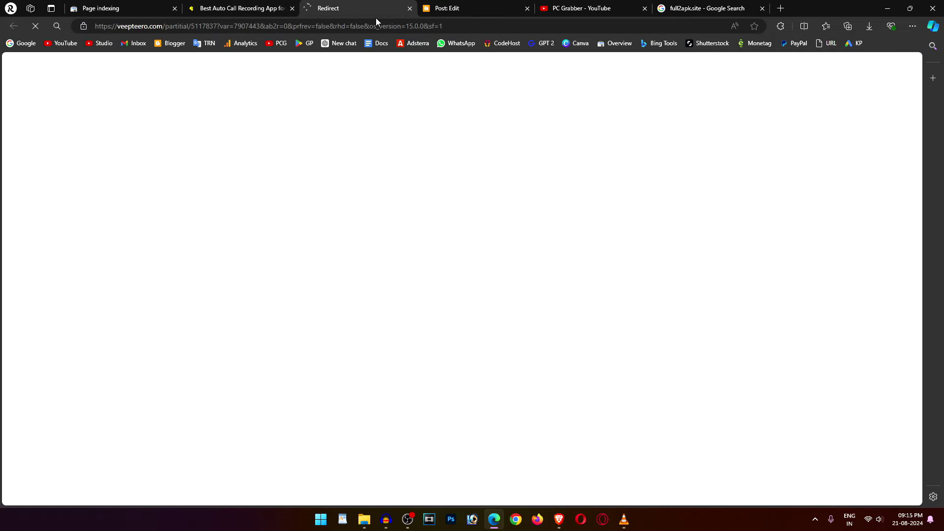
click(410, 8)
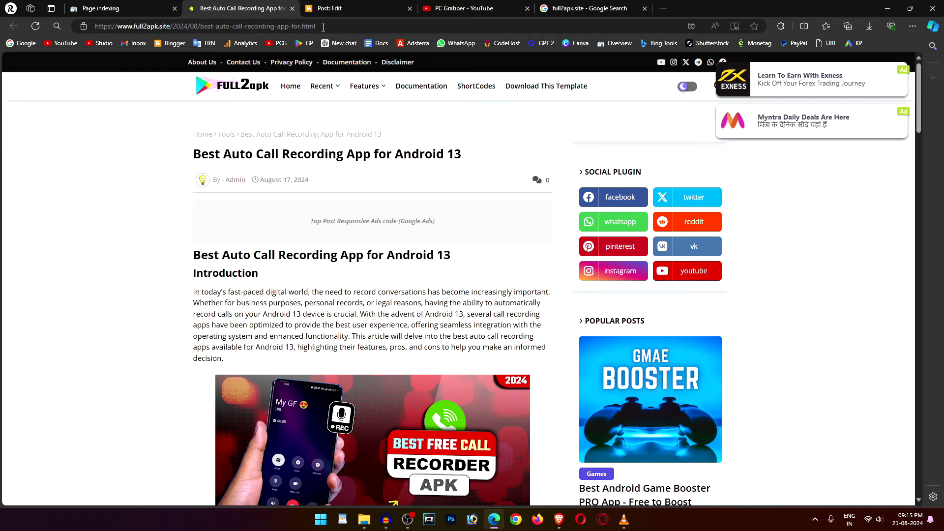
Compare the live post's address with its Redirect error example URL in Search Console, closing the overlay ad on the post
click(148, 6)
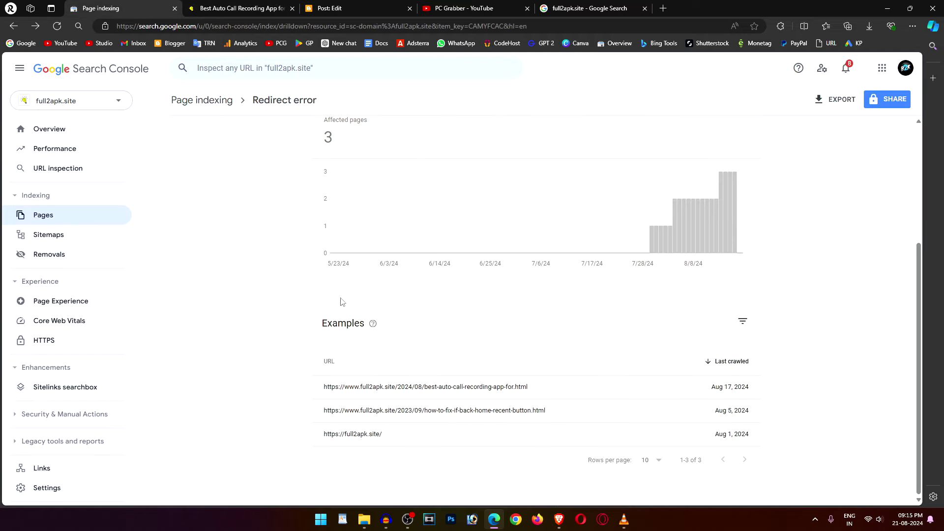
click(263, 7)
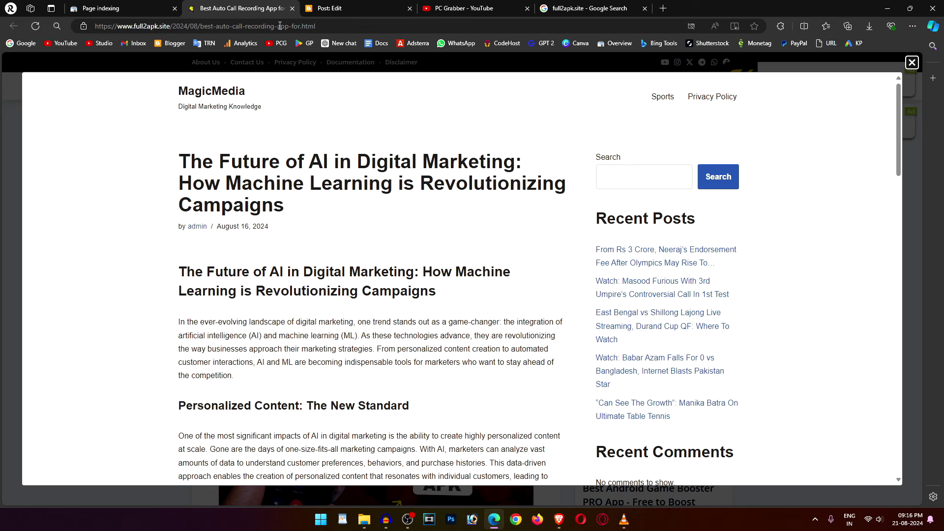
click(912, 62)
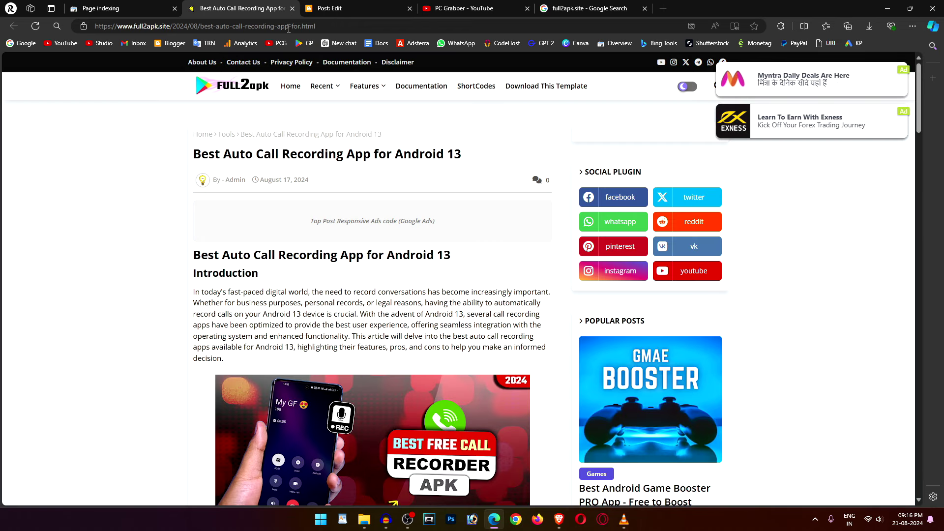
click(156, 6)
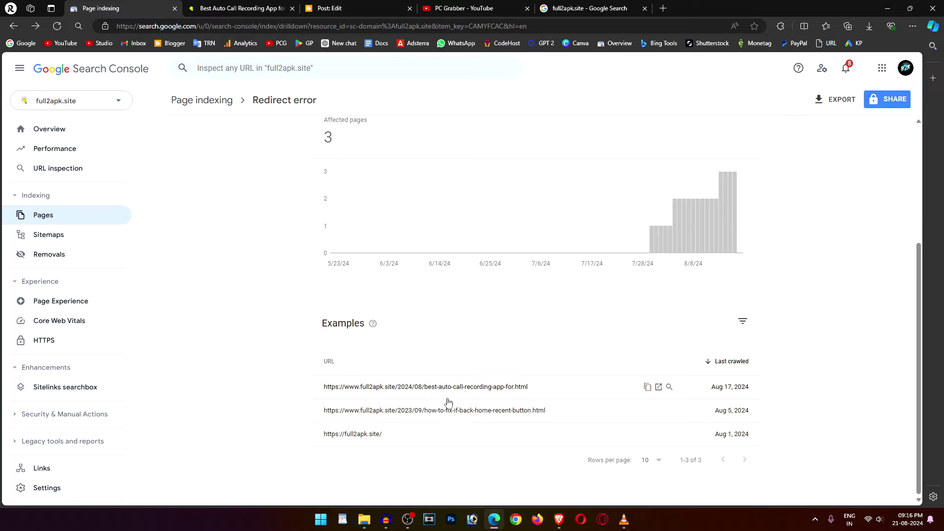
Copy the best-auto-call-recording-app-for.html example URL and open Search Console's Removals page in a new tab
click(648, 387)
right_click(65, 256)
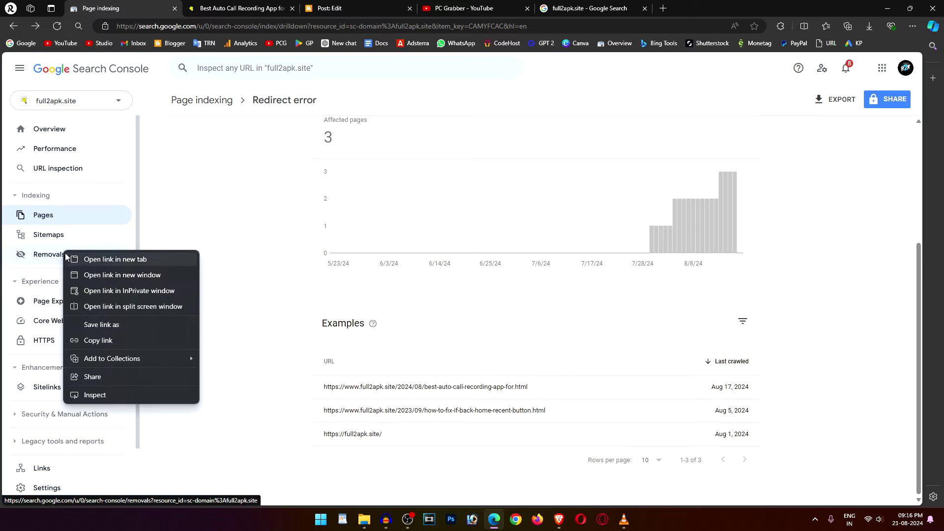
click(88, 266)
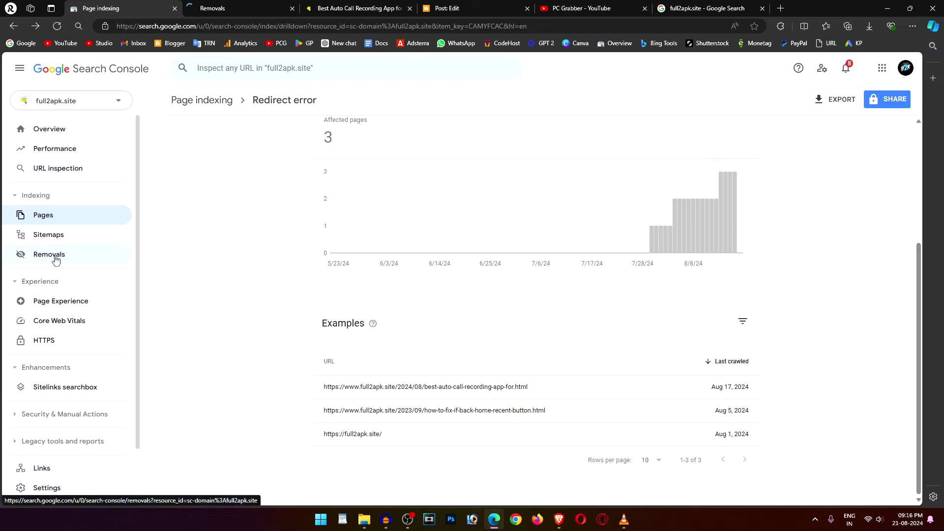
click(243, 6)
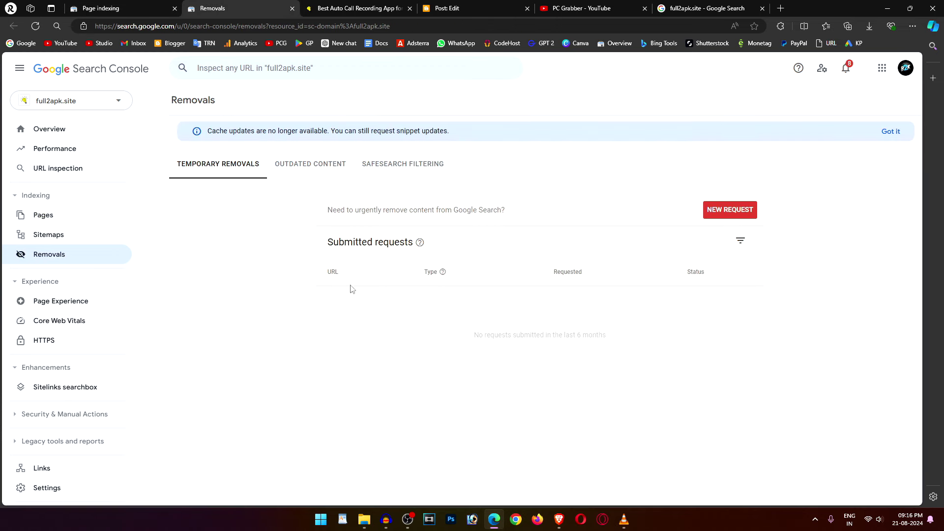
Try a clear-snippet removal request for the copied best-auto-call-recording-app-for.html URL only, check the post tab, and cancel the request
click(729, 215)
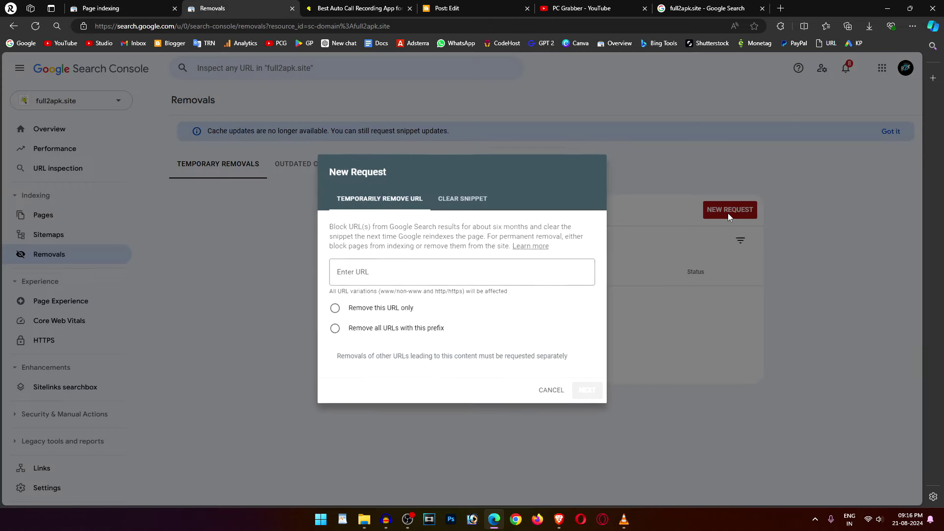
click(463, 199)
click(365, 272)
right_click(365, 272)
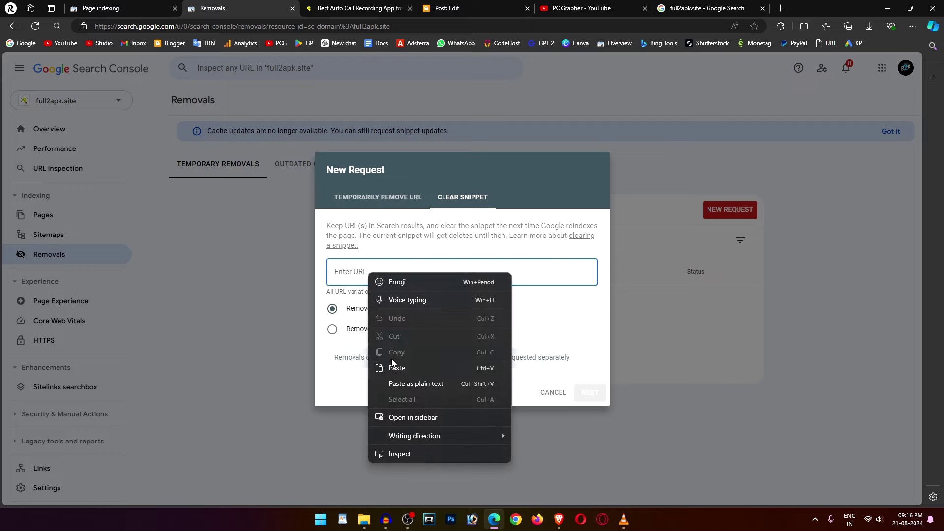
click(399, 373)
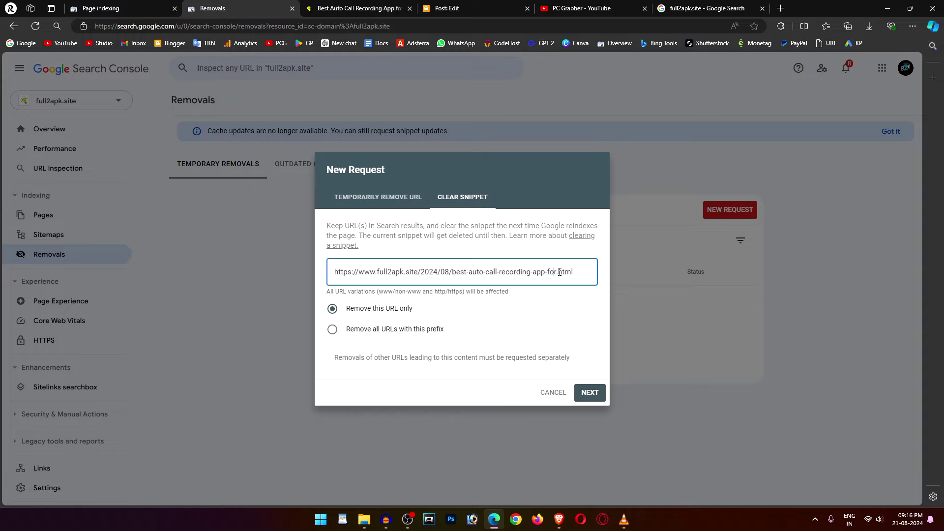
text(.2)
click(334, 5)
click(232, 9)
click(553, 393)
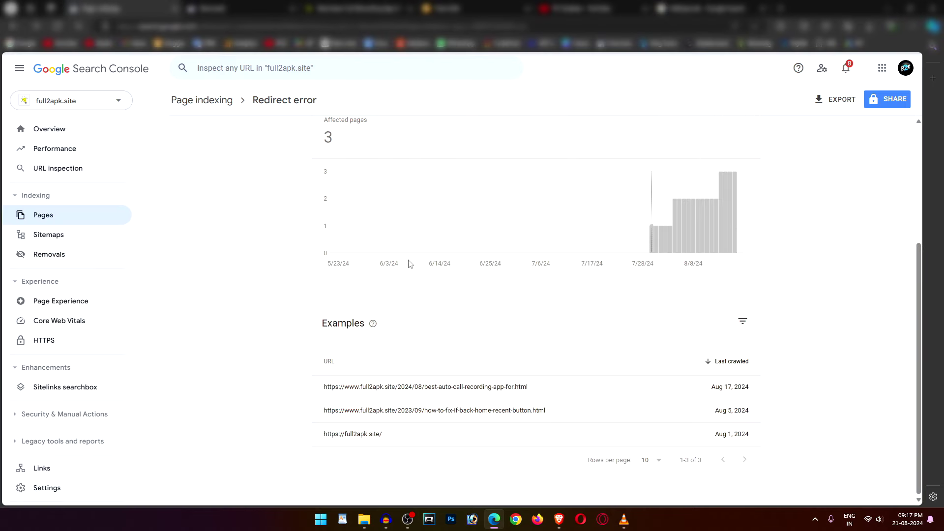
Examine the Redirect error report's validation details and return to its list of example URLs
scroll(608, 302, up, 3)
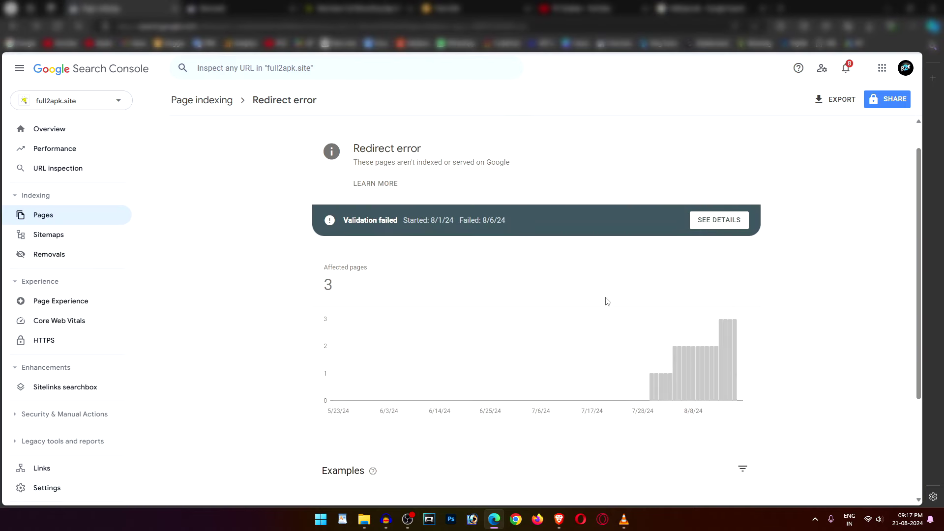
scroll(545, 320, down, 3)
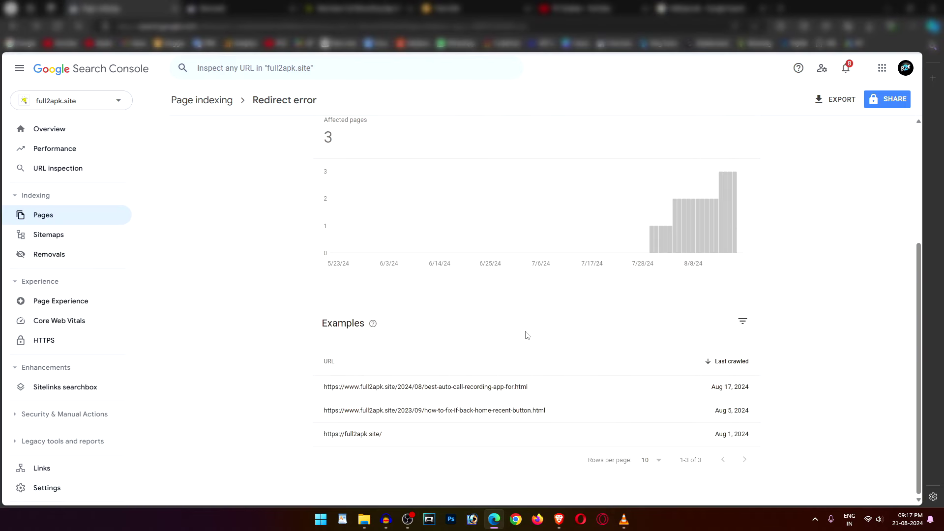
scroll(528, 335, up, 3)
click(720, 224)
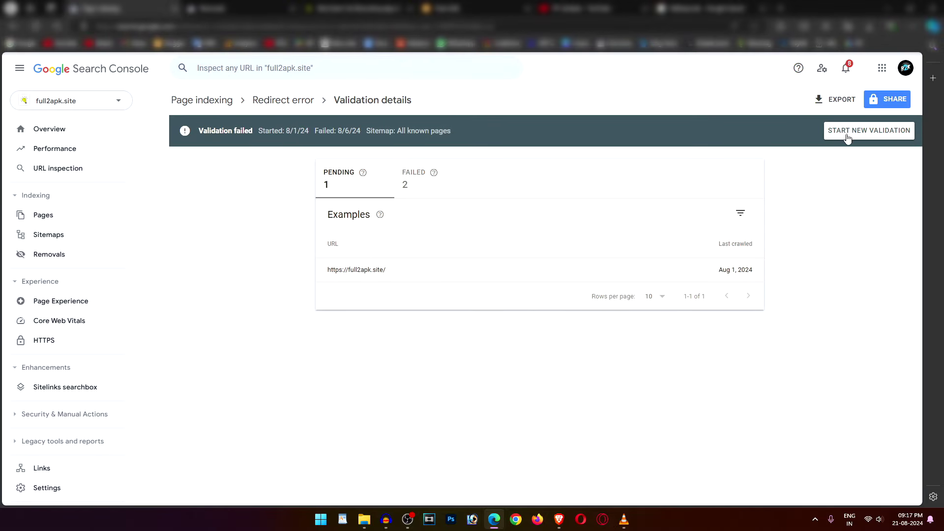
click(284, 100)
scroll(258, 261, down, 3)
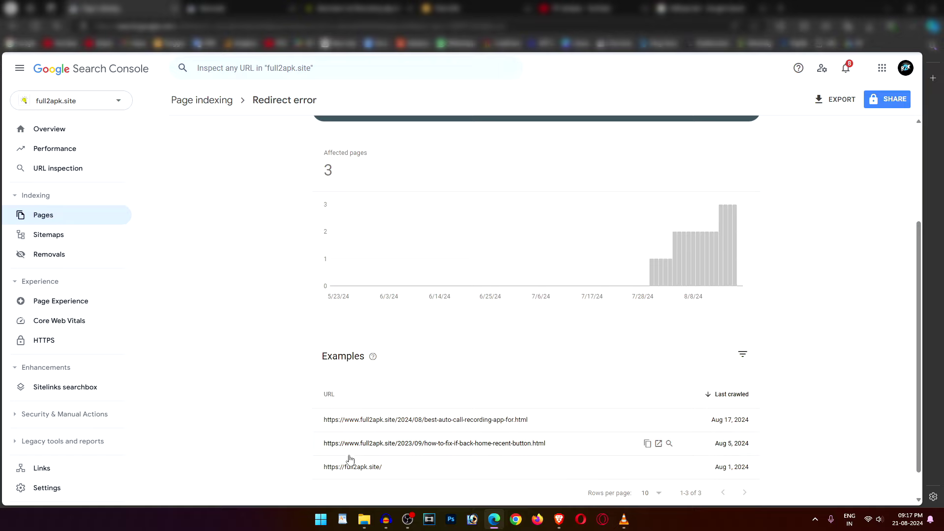
scroll(346, 460, down, 1)
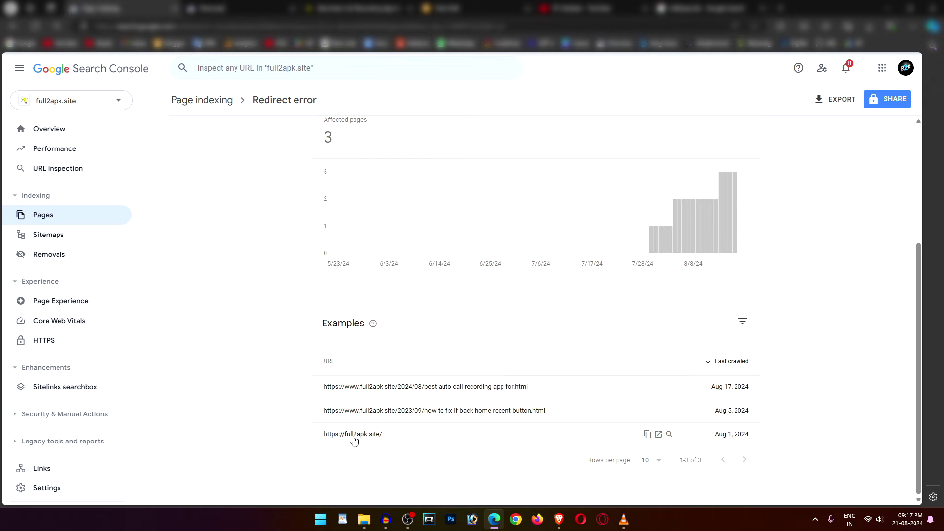
Exit the Blogger post editor to the posts list and copy the best-auto-call-recording-app-for.html URL from Search Console's Redirect error report
key(ctrl+Tab)
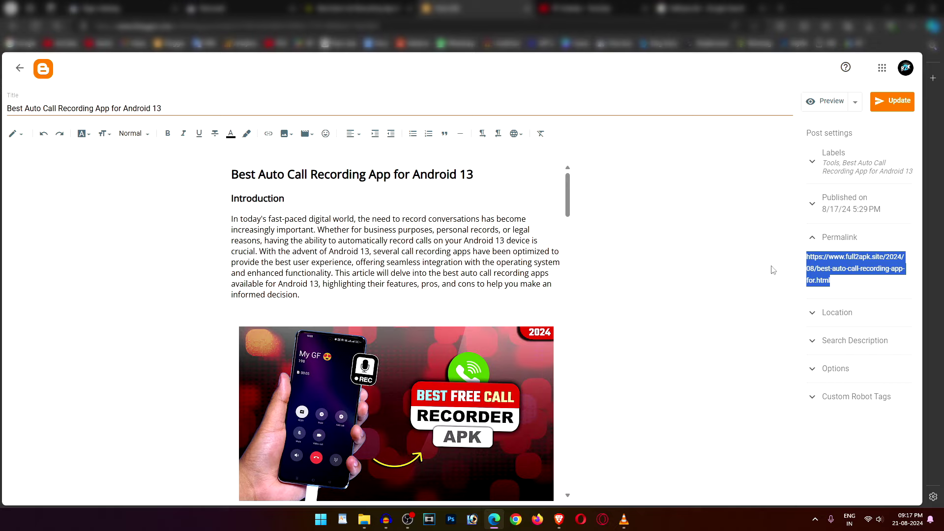
click(22, 71)
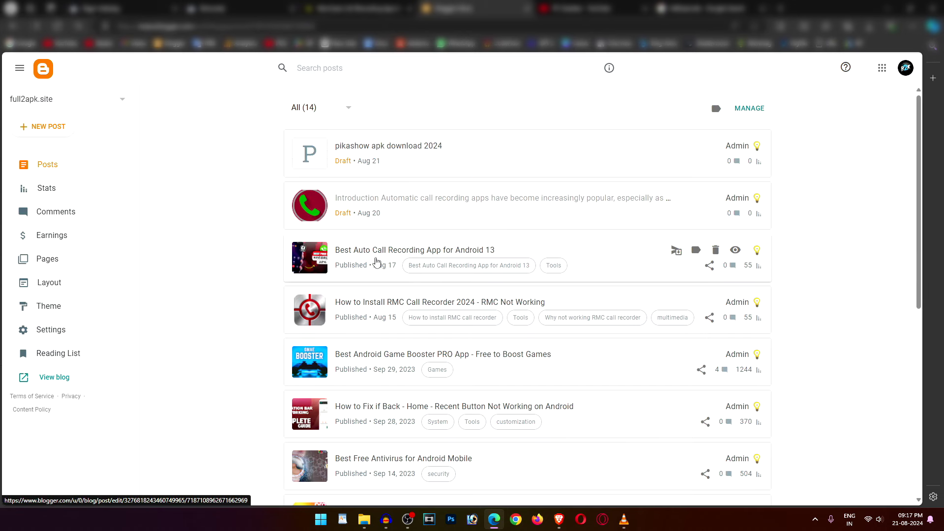
key(ctrl+shift+Tab)
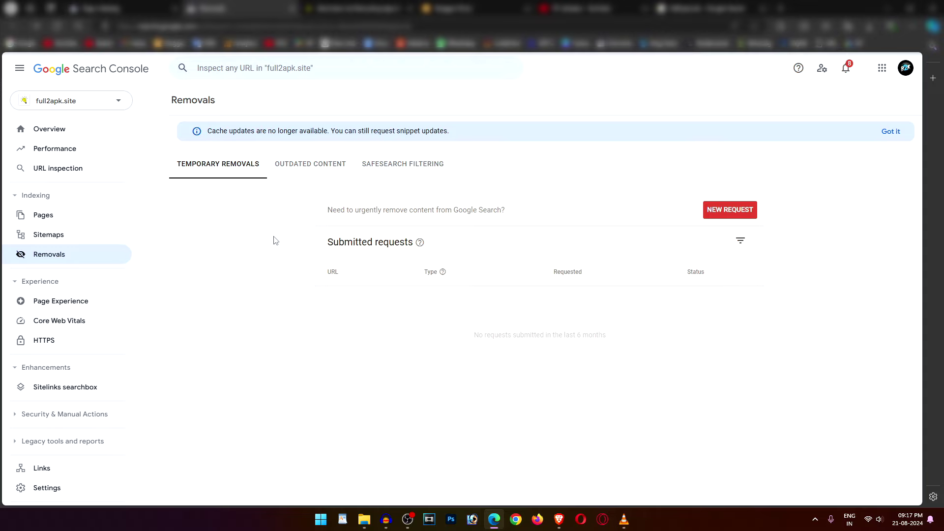
key(ctrl+shift+Tab)
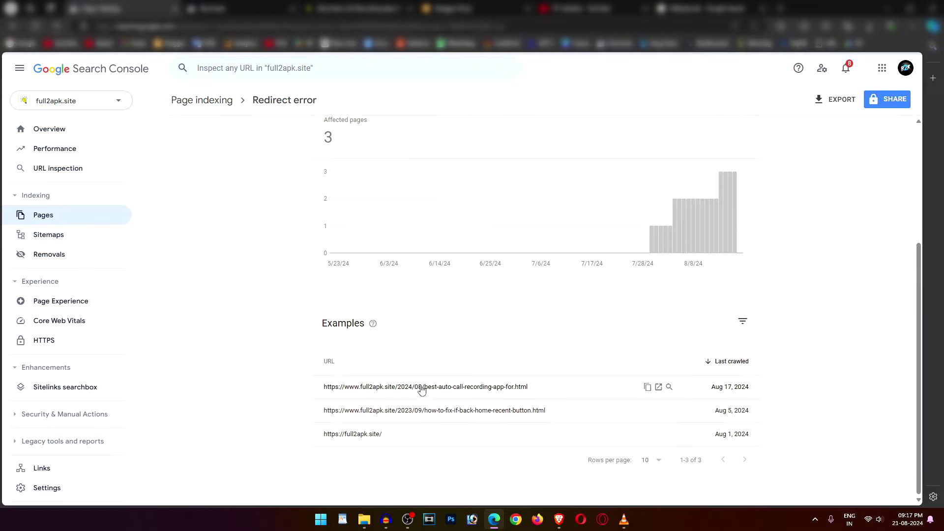
click(647, 390)
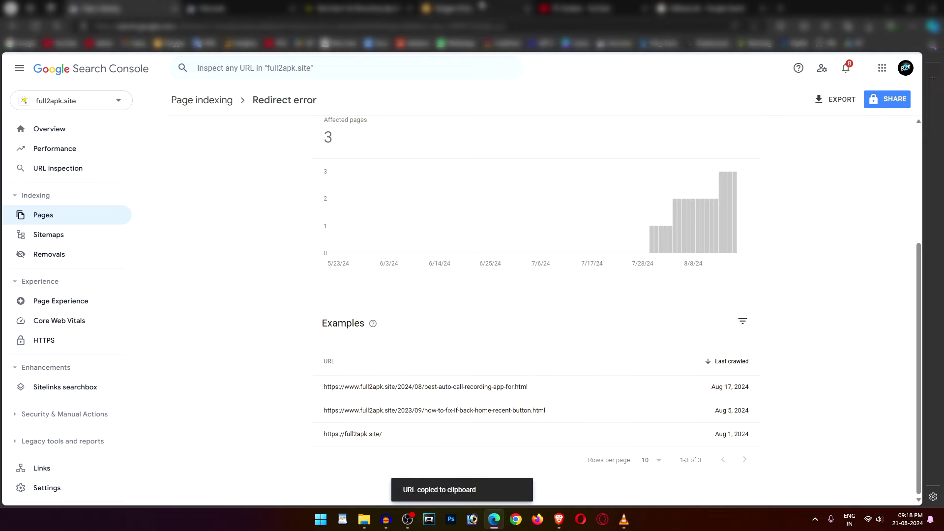
Switch to Blogger and open the full2apk.site posts list in an additional tab
click(475, 8)
right_click(81, 170)
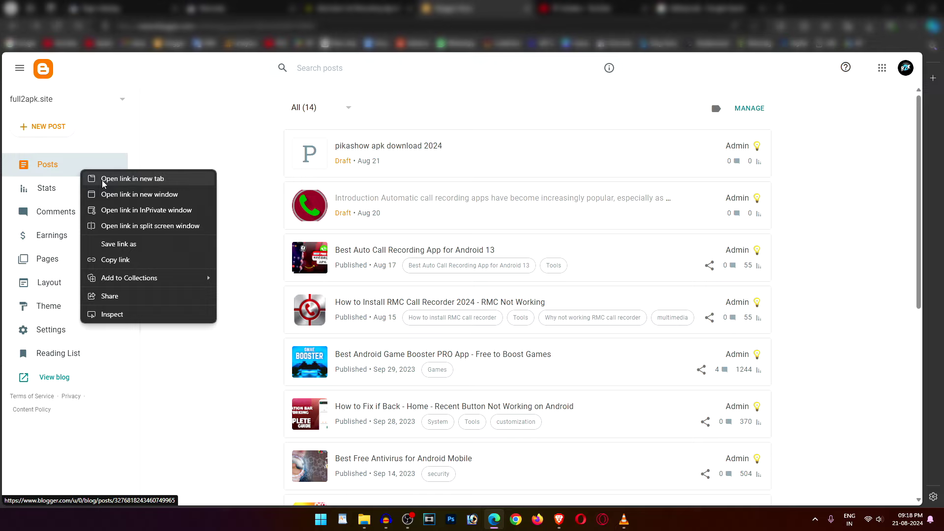
click(104, 179)
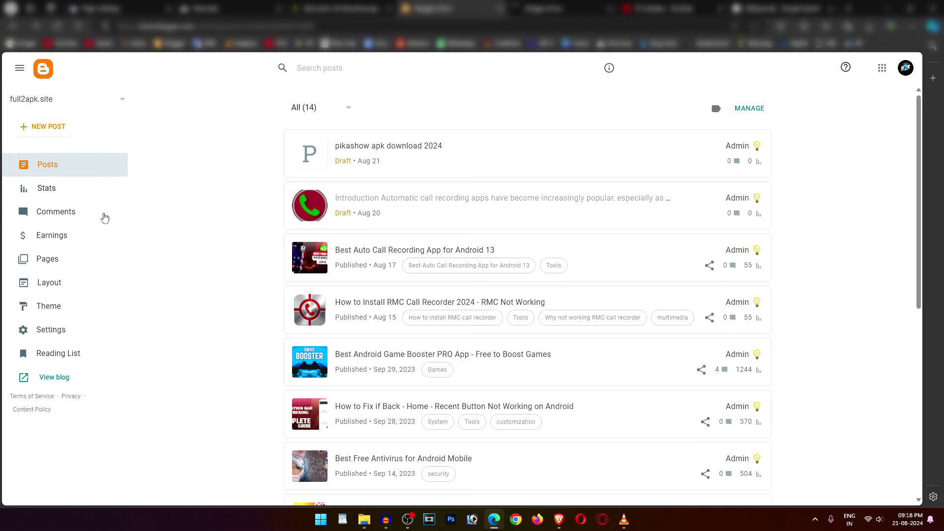
Open the blog's settings, view the Custom 404 option under Errors and redirects, and close it without saving
click(68, 333)
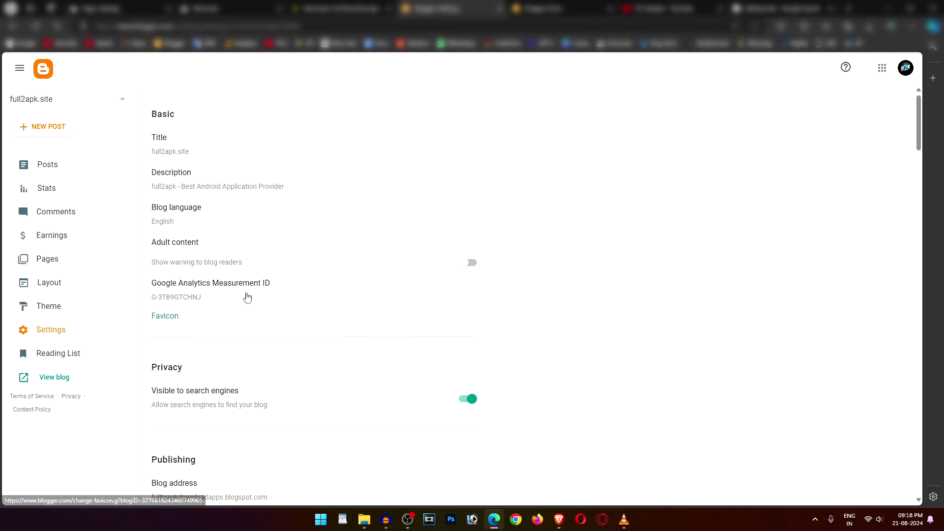
scroll(247, 298, down, 4)
scroll(247, 298, down, 10)
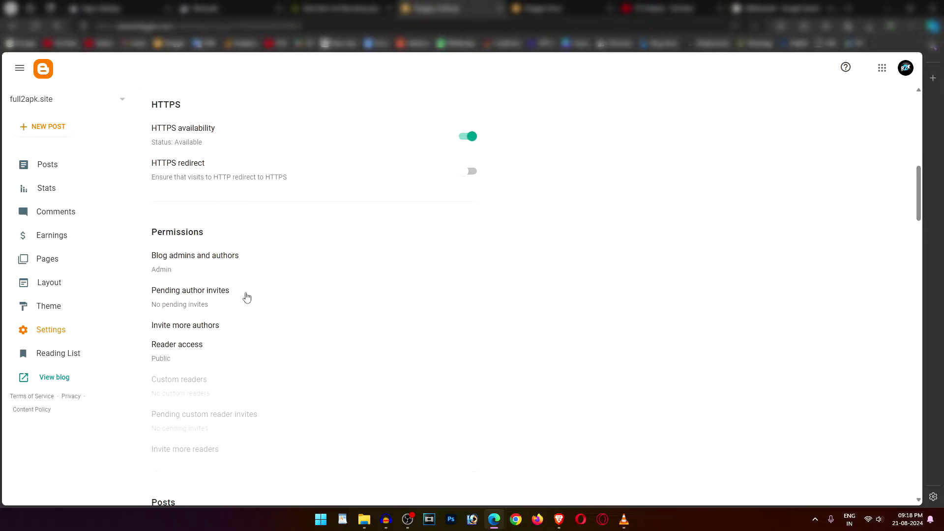
scroll(247, 297, down, 3)
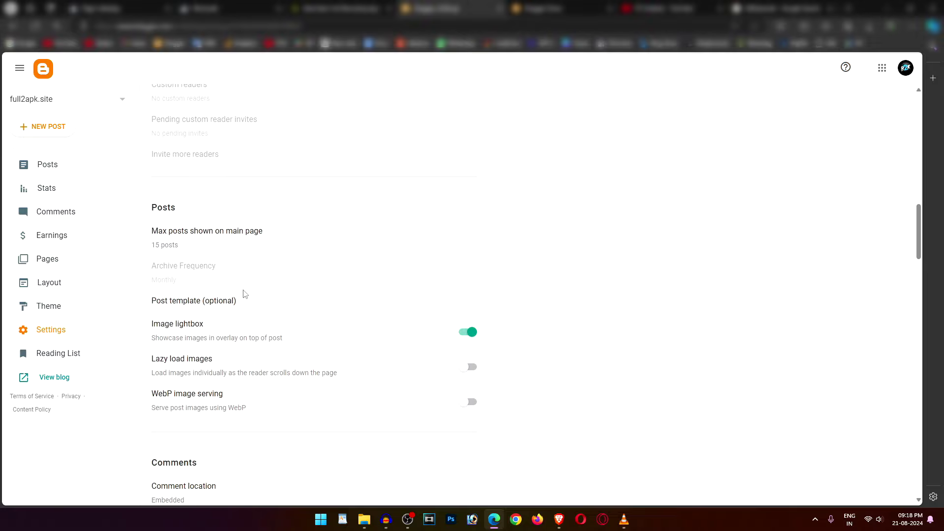
scroll(244, 294, down, 15)
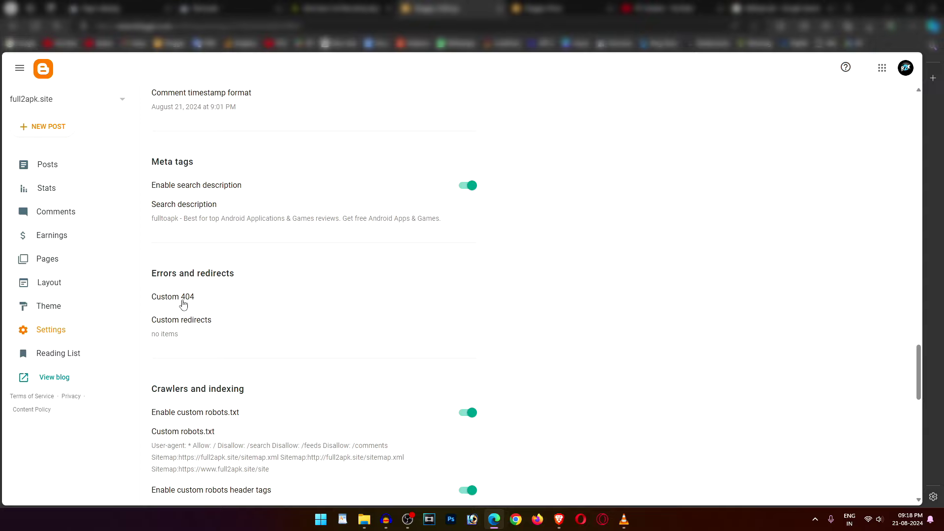
click(184, 304)
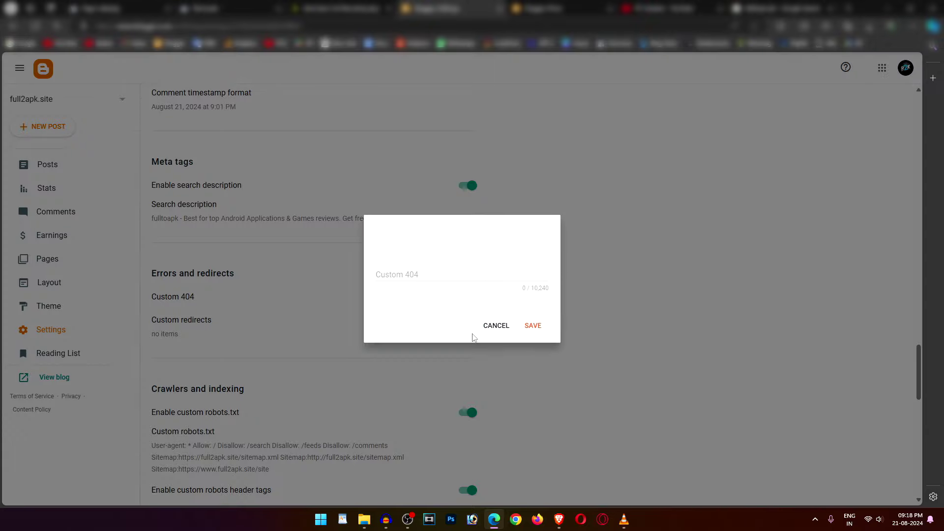
click(494, 327)
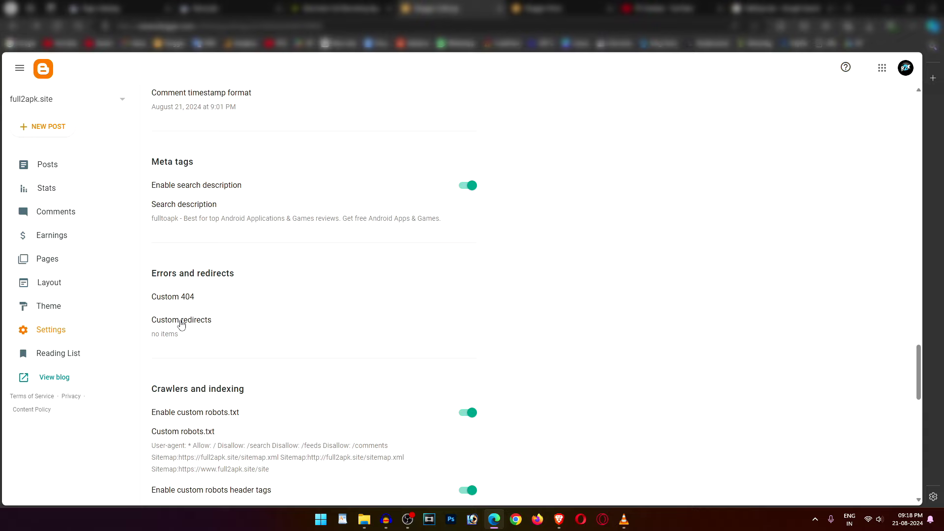
Start a new custom redirect in the blog settings with 2024/08/best-auto-call-recording-app-for.html as the From path, without the domain
click(181, 324)
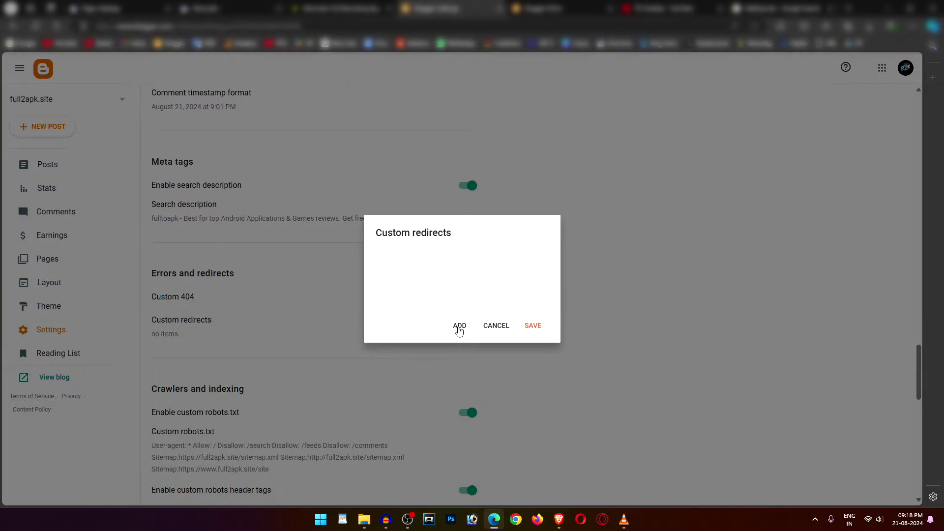
click(458, 328)
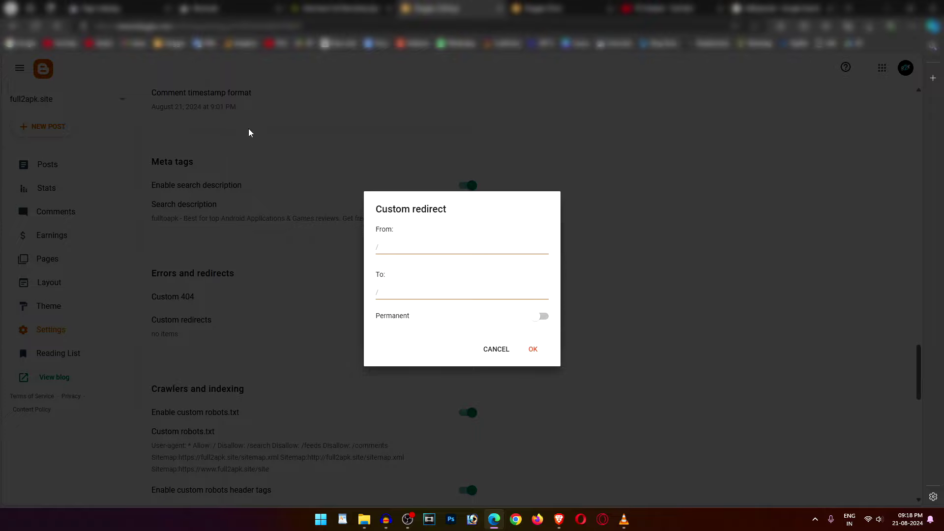
click(145, 8)
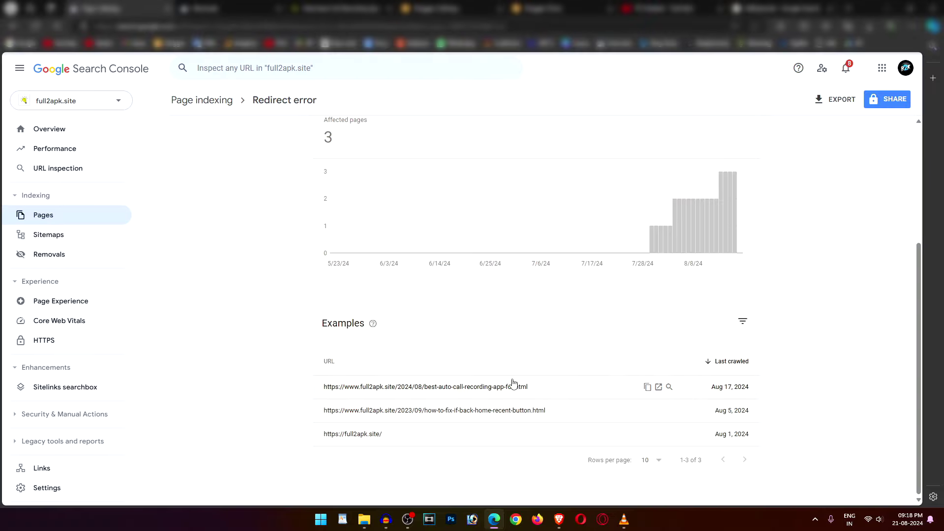
click(482, 7)
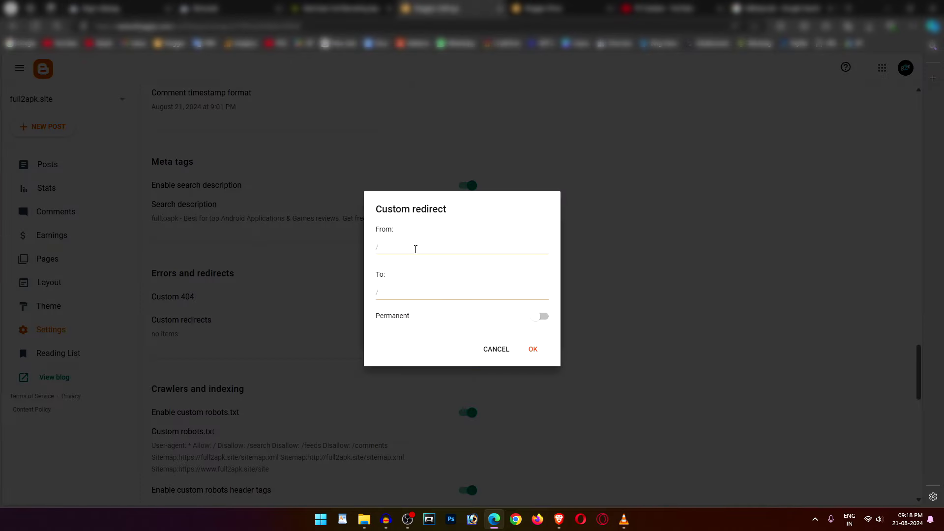
click(415, 249)
key(ctrl+v)
drag(409, 249, 362, 256)
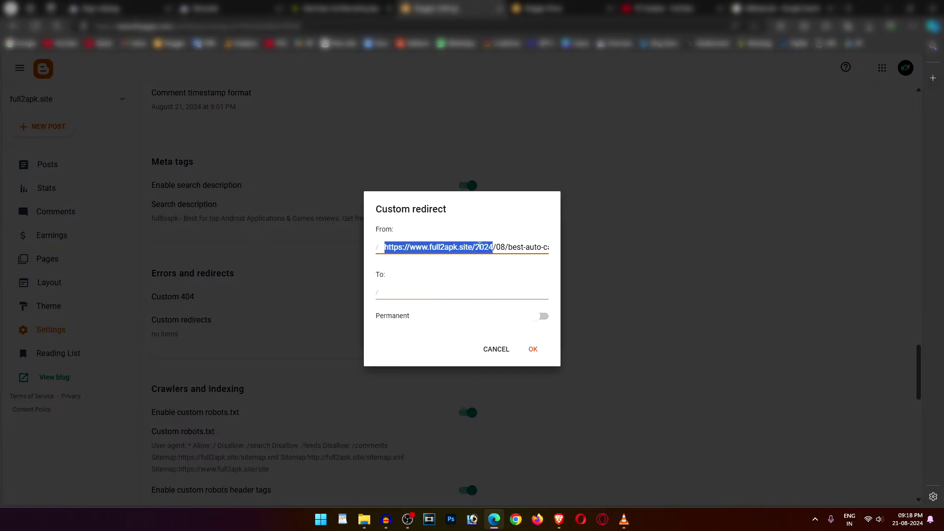
click(473, 247)
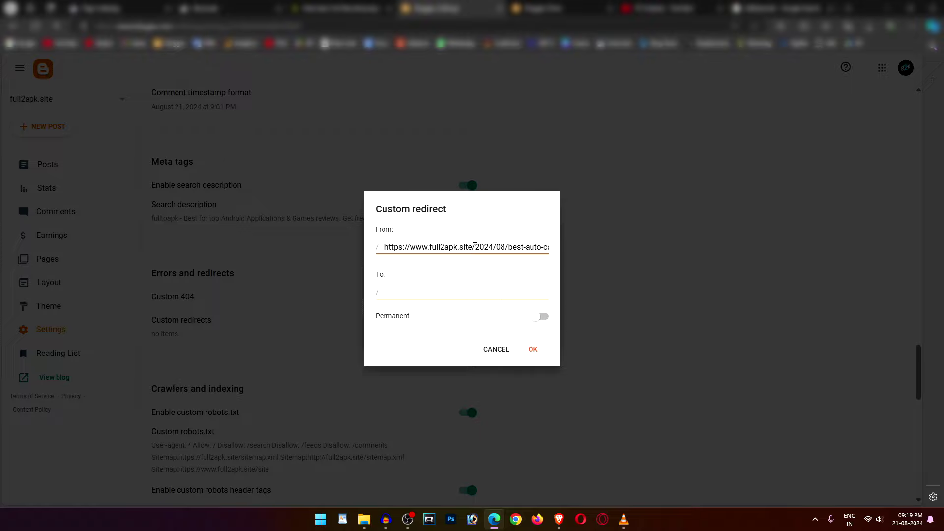
drag(475, 247, 383, 250)
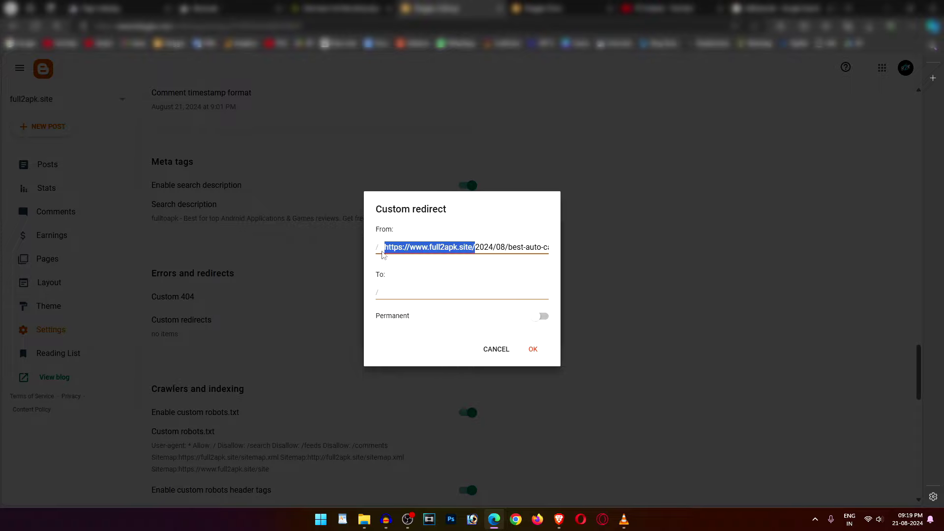
key(BackSpace)
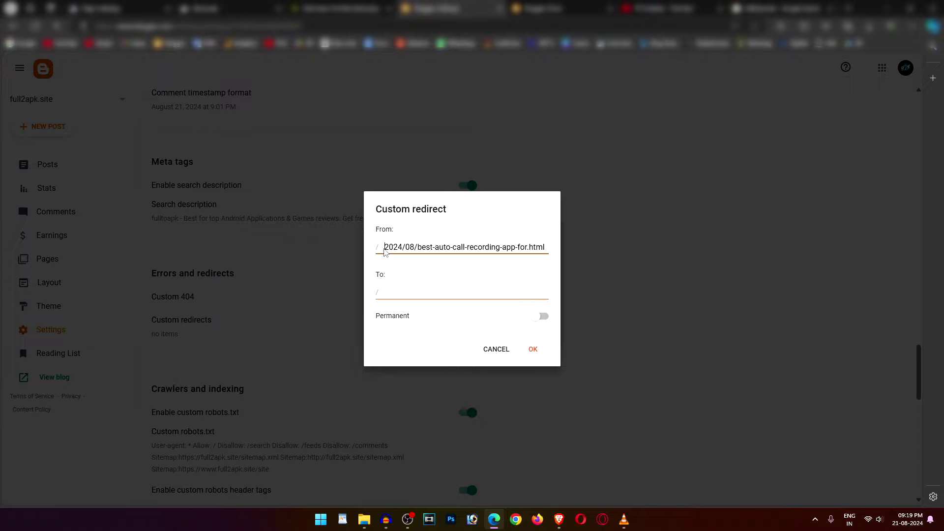
Copy the link of the "How to Install RMC Call Recorder 2024" post and paste it as the redirect's To address
click(407, 295)
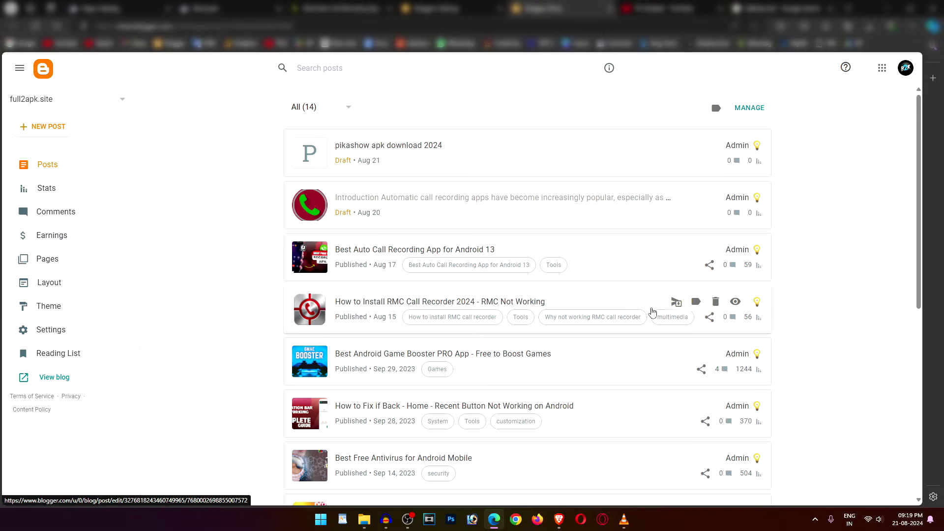
click(710, 318)
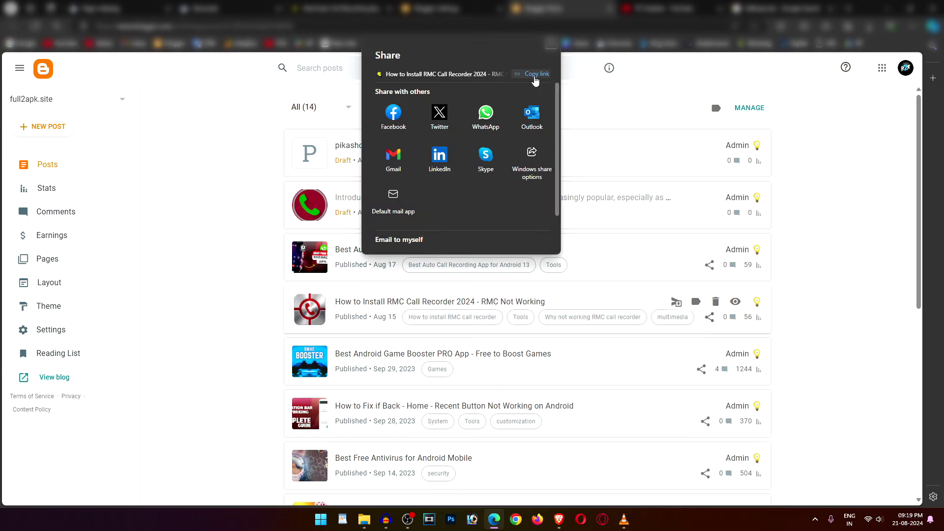
click(536, 77)
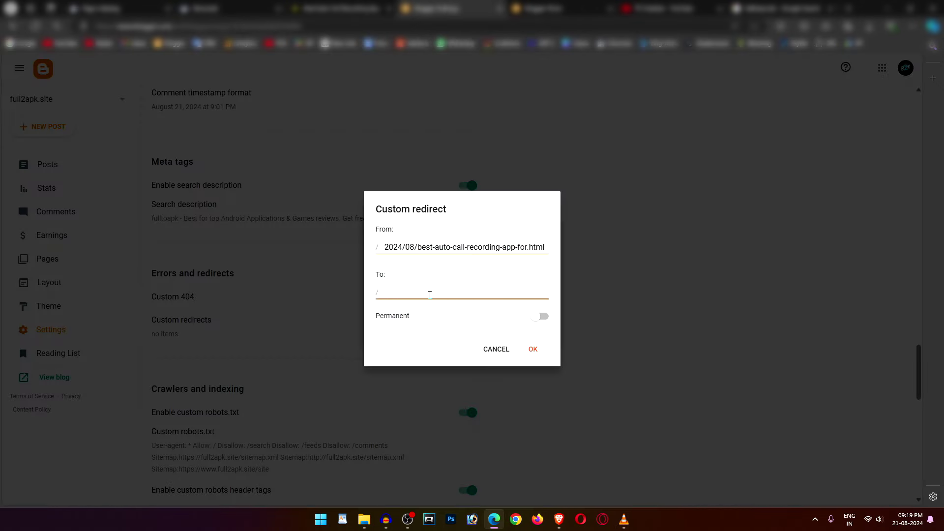
right_click(430, 295)
click(455, 390)
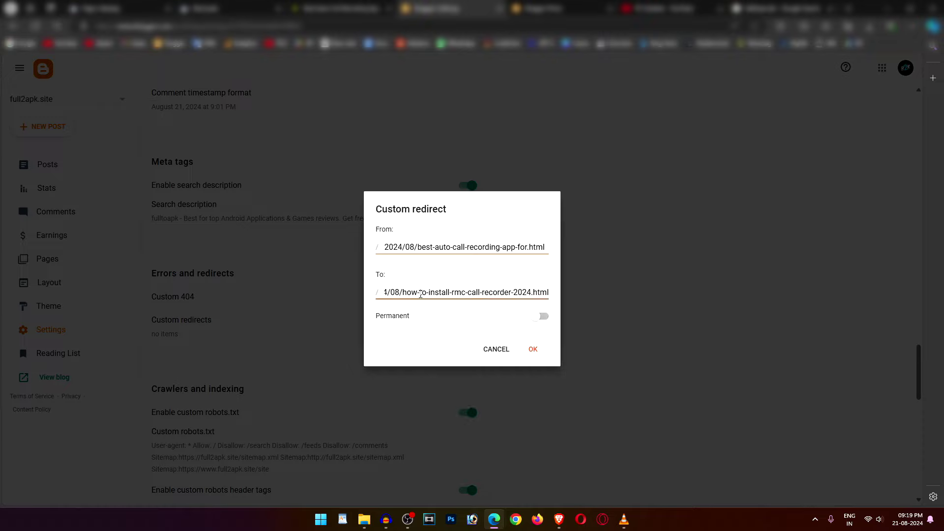
drag(407, 298, 364, 310)
click(471, 303)
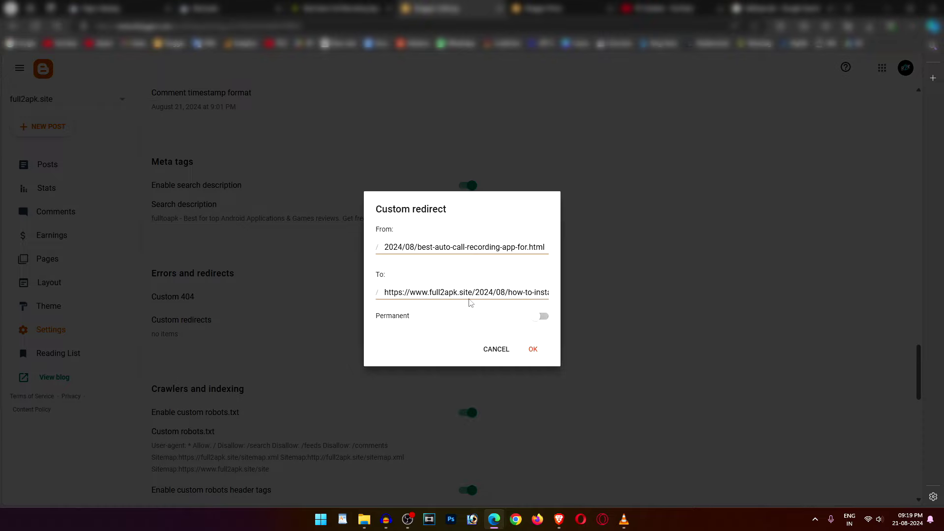
drag(508, 295, 384, 295)
click(479, 297)
drag(475, 294, 385, 295)
key(BackSpace)
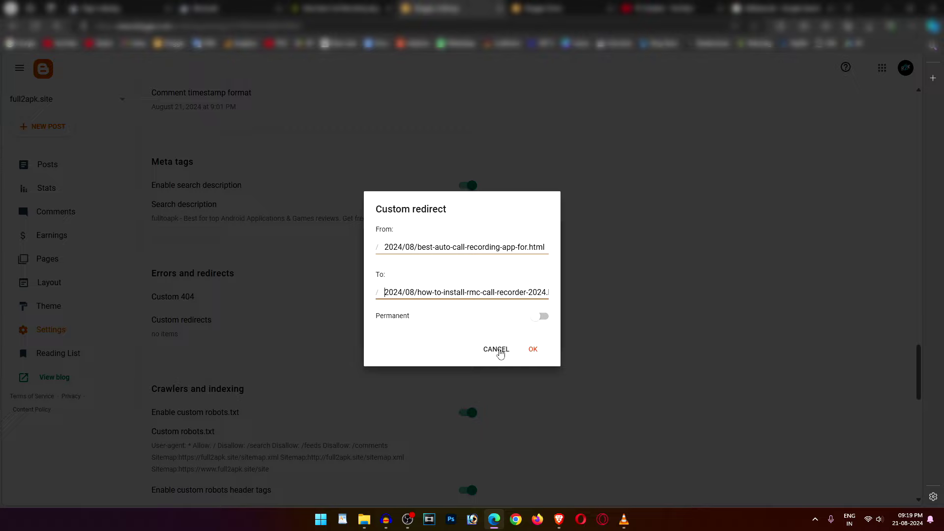
click(498, 350)
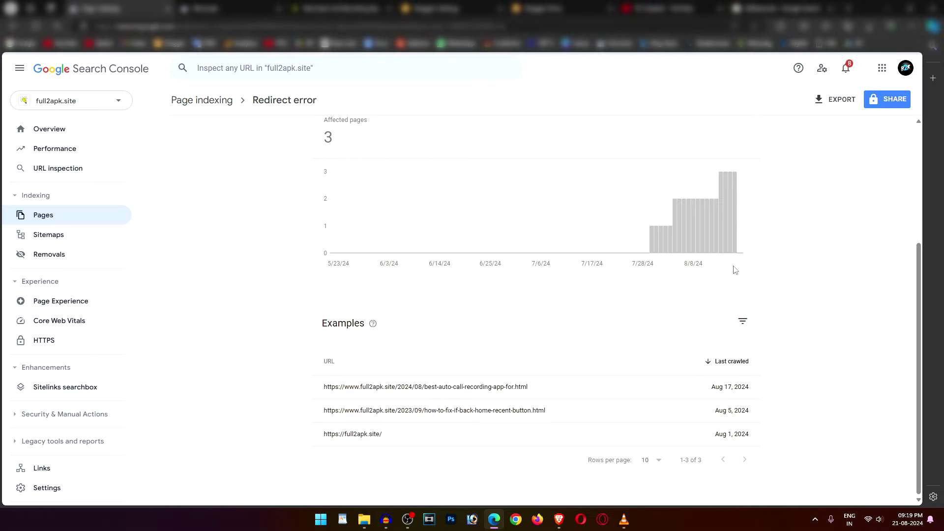
Review the validation status, affected pages chart and example URLs in Search Console's Redirect error report
scroll(736, 269, up, 3)
scroll(736, 269, up, 1)
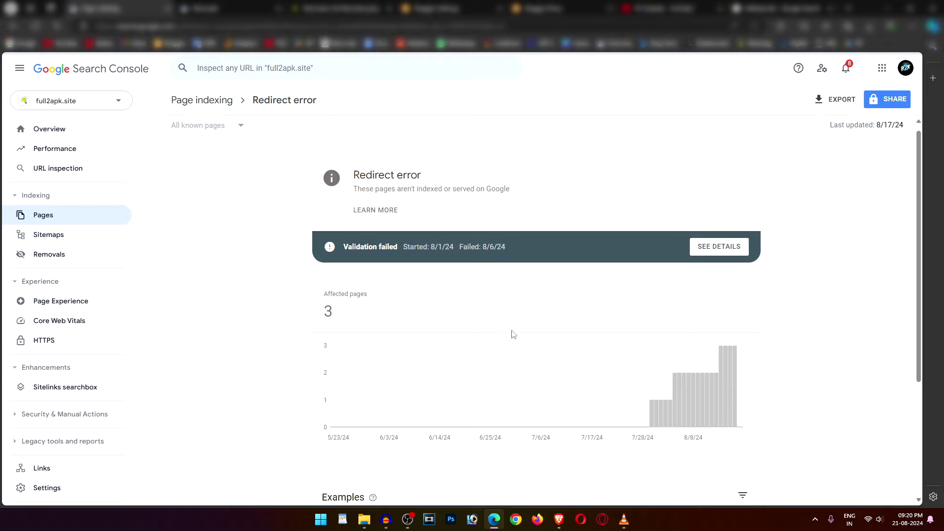
scroll(386, 367, down, 5)
scroll(268, 368, up, 4)
scroll(268, 368, up, 1)
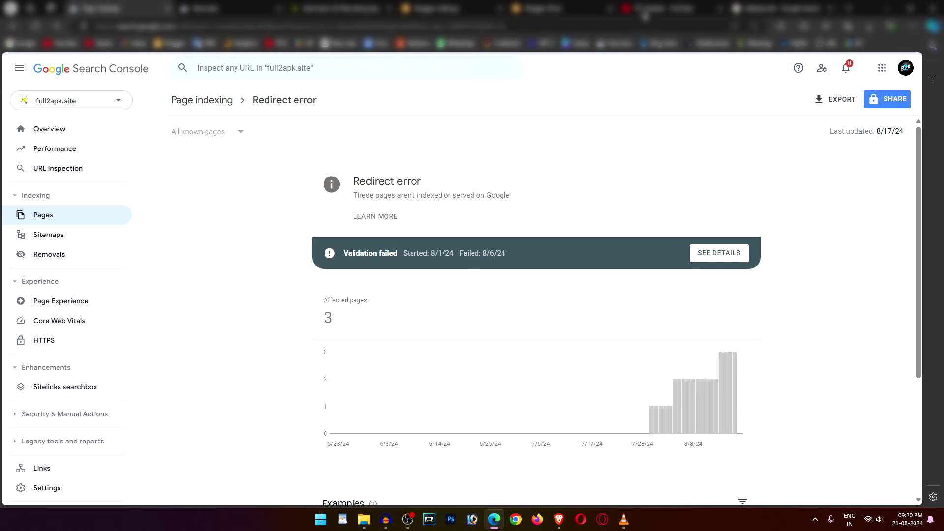
Switch to YouTube and look over the PC Grabber channel's header details and created playlists
click(644, 12)
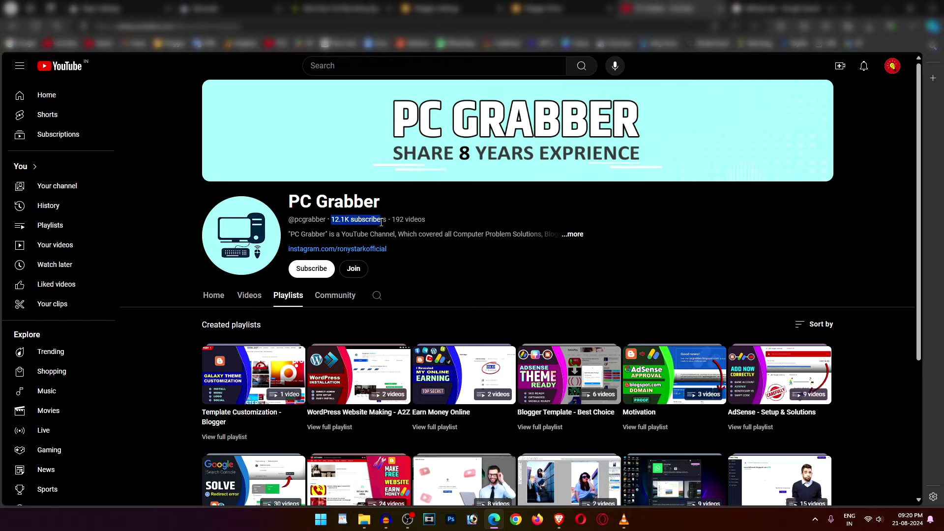
drag(331, 219, 385, 222)
click(427, 218)
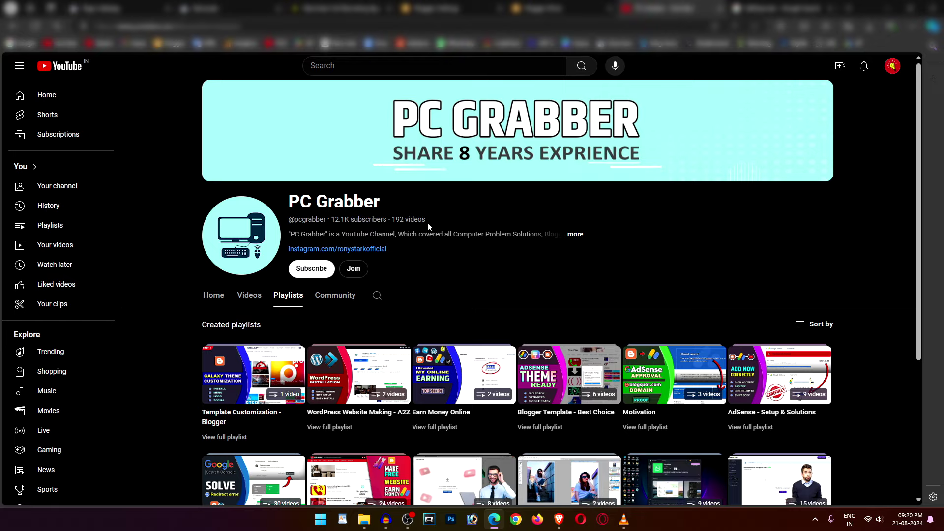
scroll(443, 275, down, 3)
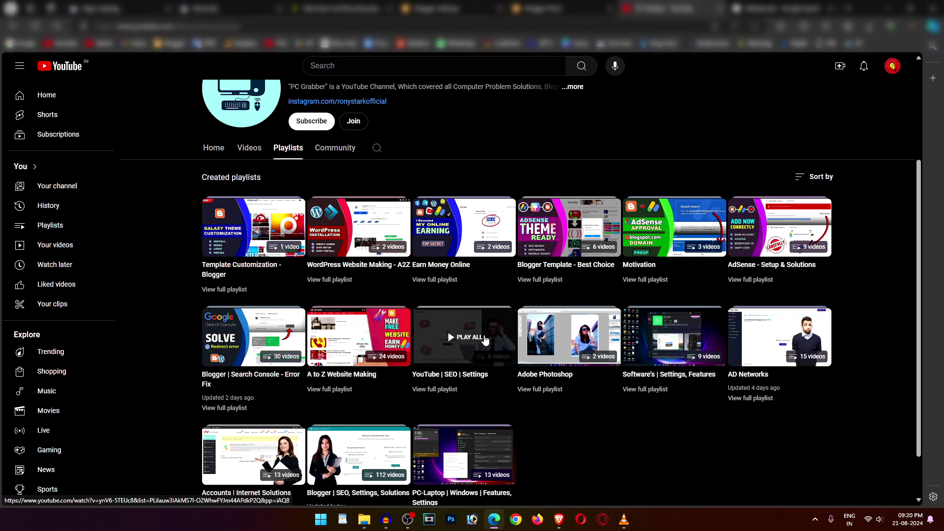
scroll(485, 339, up, 3)
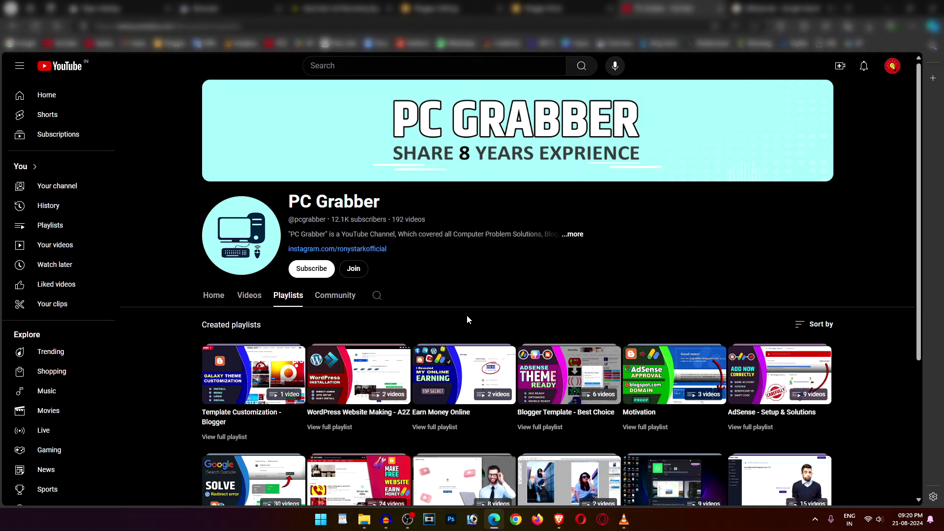
Switch to the Google results page and search for "pc grabber"
click(767, 8)
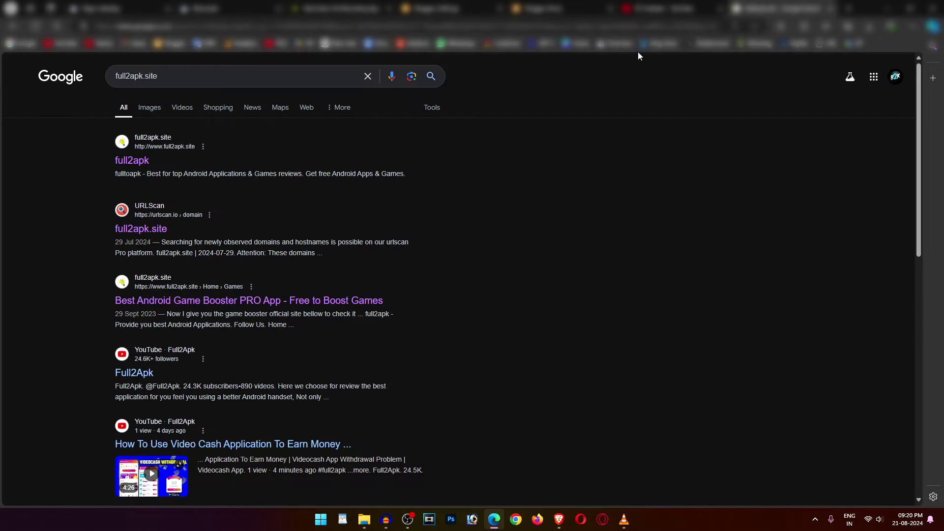
click(233, 75)
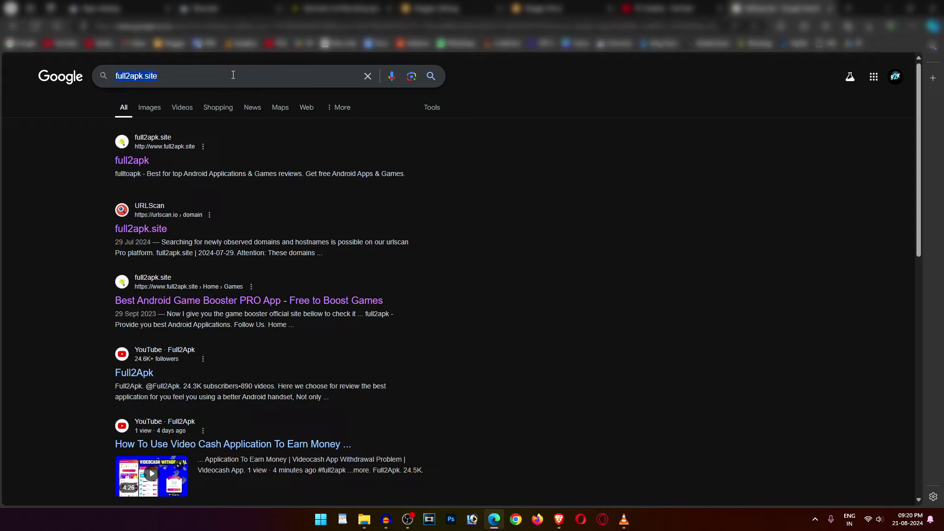
text(pc)
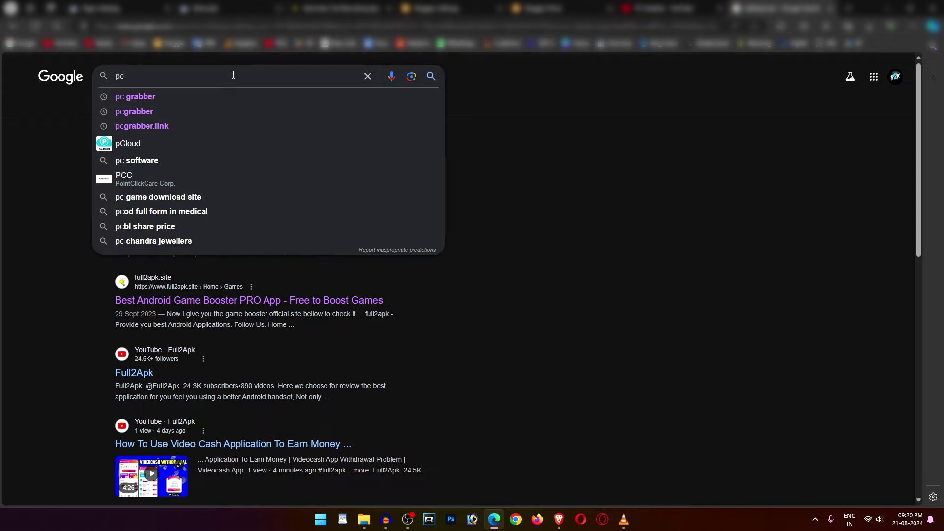
key(Down)
key(Return)
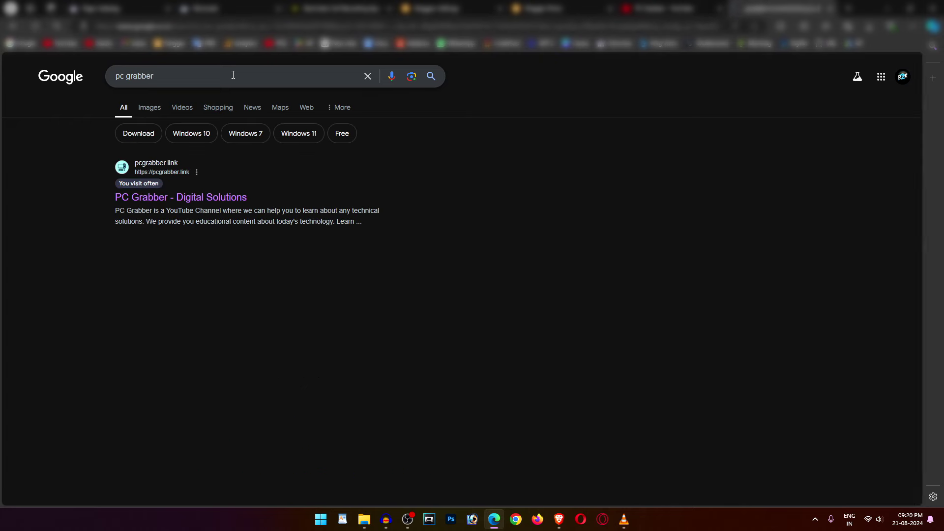